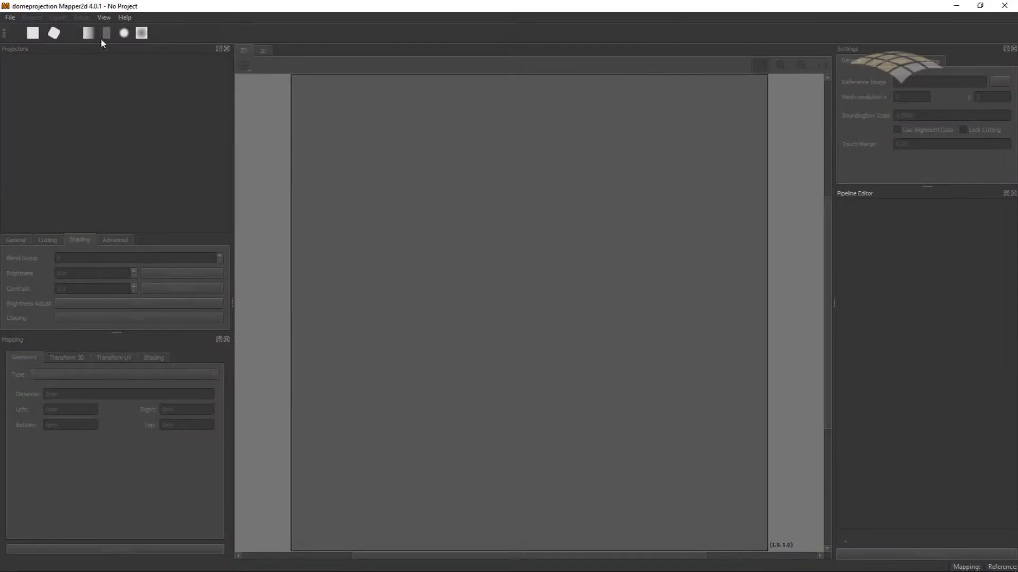
# Load the 4channels_curved project by picking its config.xml file.
pyautogui.click(11, 18)
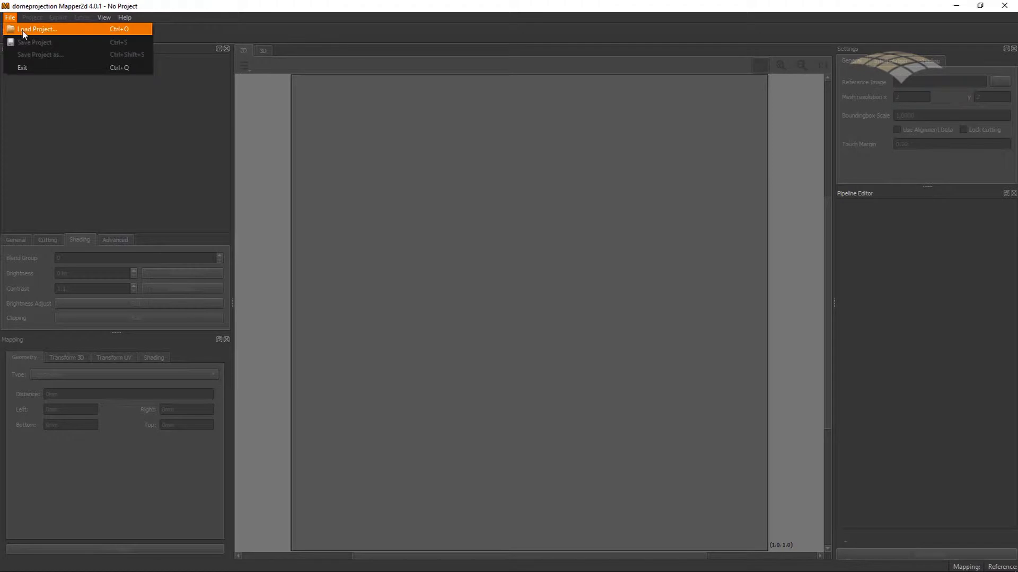
pyautogui.click(24, 30)
pyautogui.click(186, 241)
# Open the chosen project, reset to the Default Workspace layout, and pan the 2D canvas slightly.
pyautogui.click(583, 416)
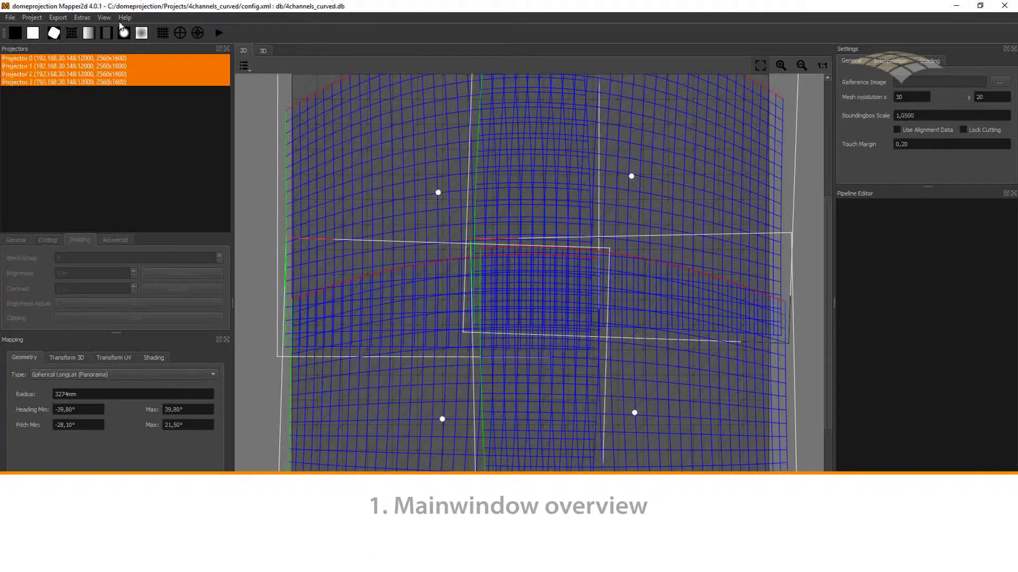
pyautogui.click(104, 18)
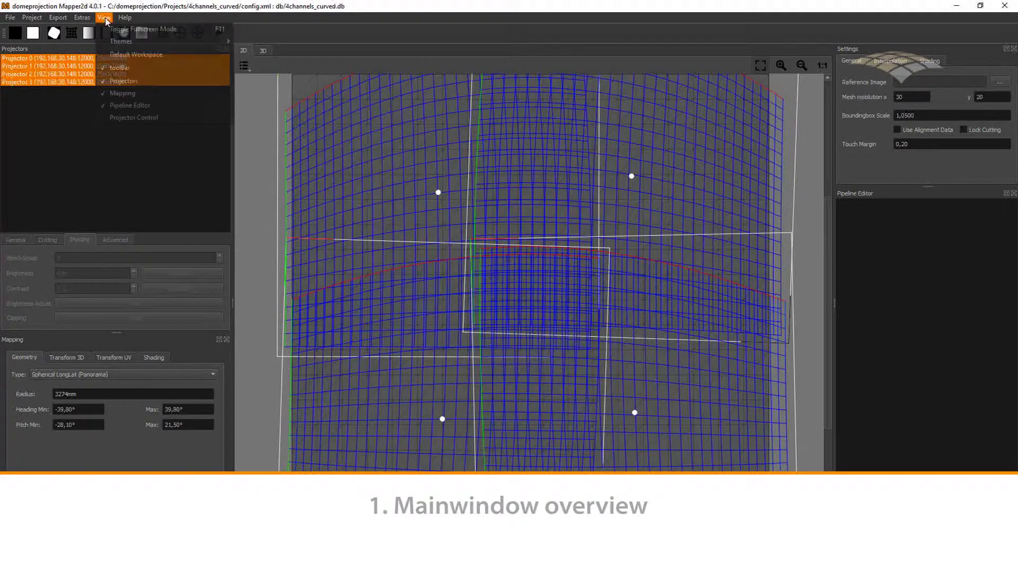
pyautogui.click(131, 55)
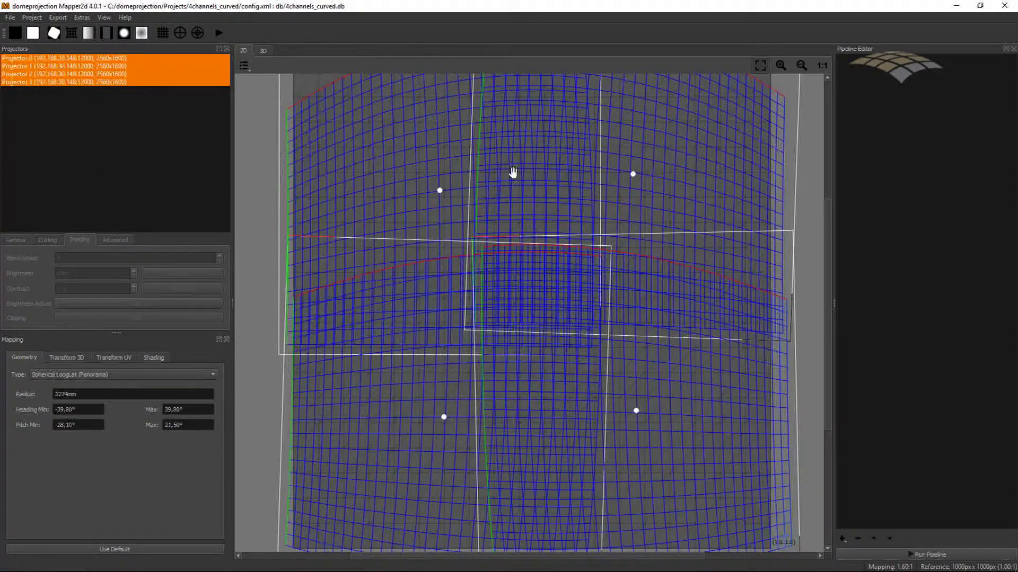
pyautogui.moveTo(523, 314); pyautogui.dragTo(529, 275)
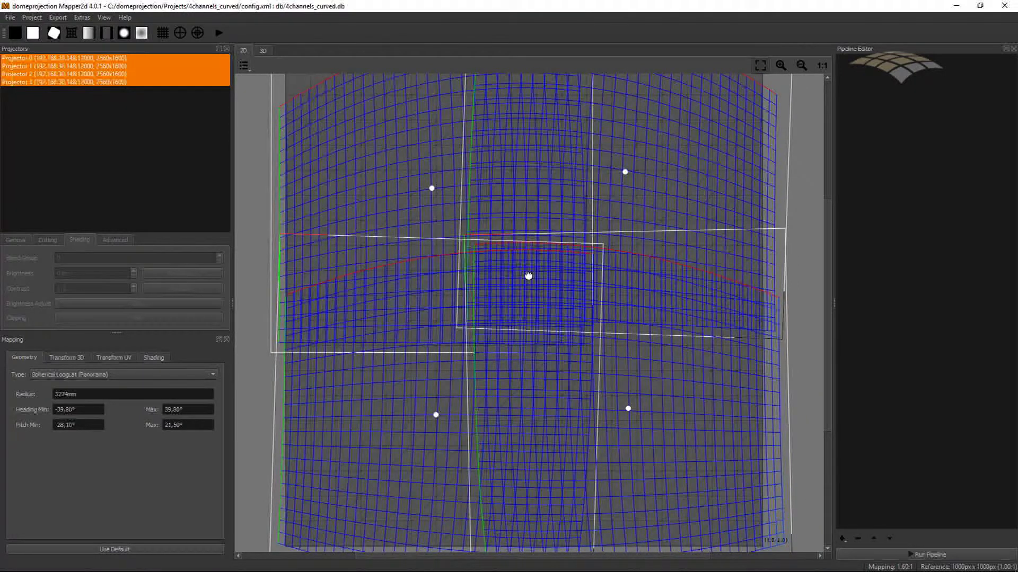
pyautogui.moveTo(513, 275); pyautogui.dragTo(517, 293)
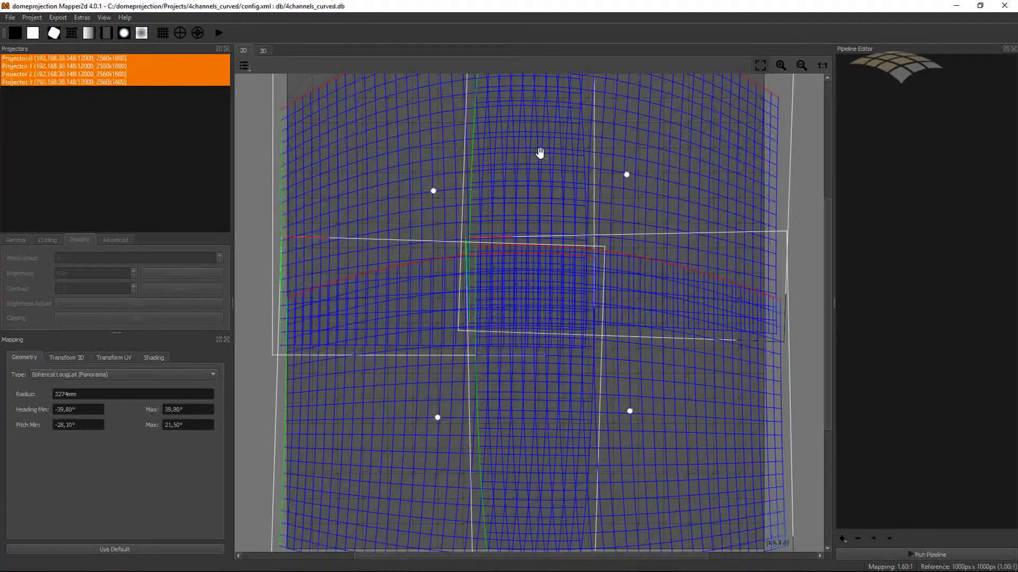
# Switch to the 3D view, orbit to a tilted angle, and zoom in on the curved mesh.
pyautogui.click(263, 51)
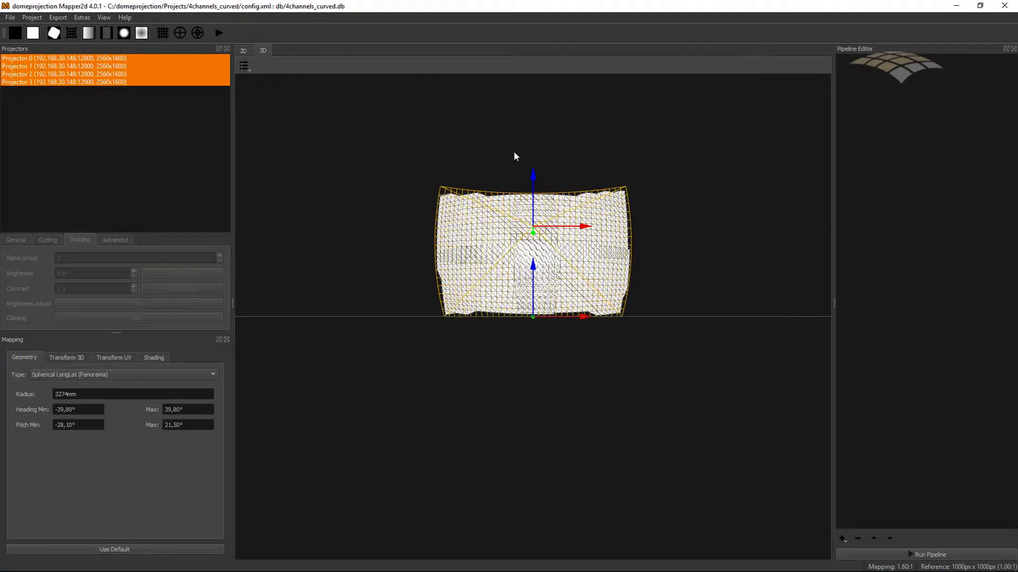
pyautogui.moveTo(514, 151); pyautogui.dragTo(515, 287)
pyautogui.scroll(5, 514, 286)
pyautogui.scroll(2, 520, 272)
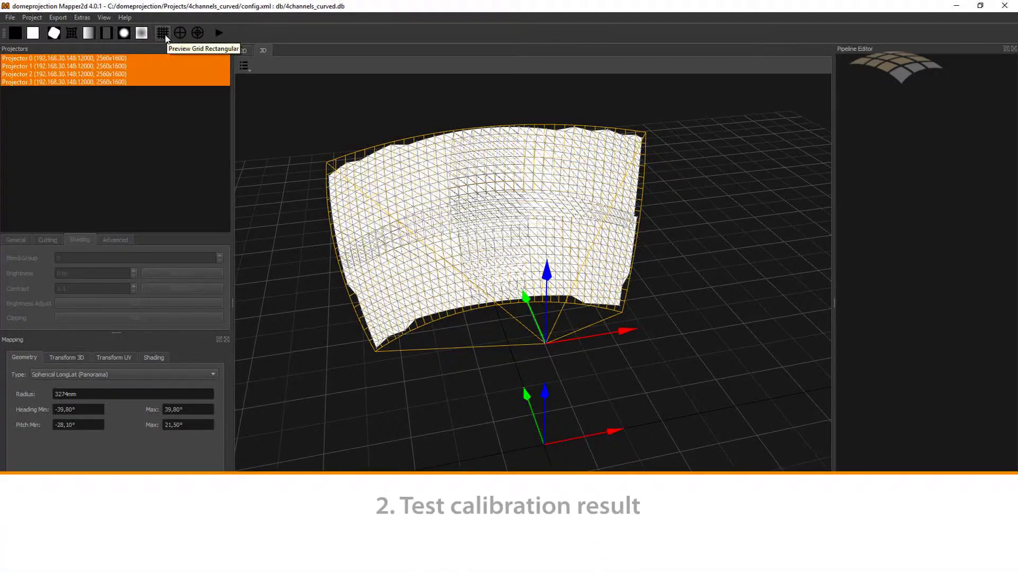
# Try the rectangular preview grid, then project the half-polar preview grid onto the screen.
pyautogui.click(163, 35)
pyautogui.click(163, 34)
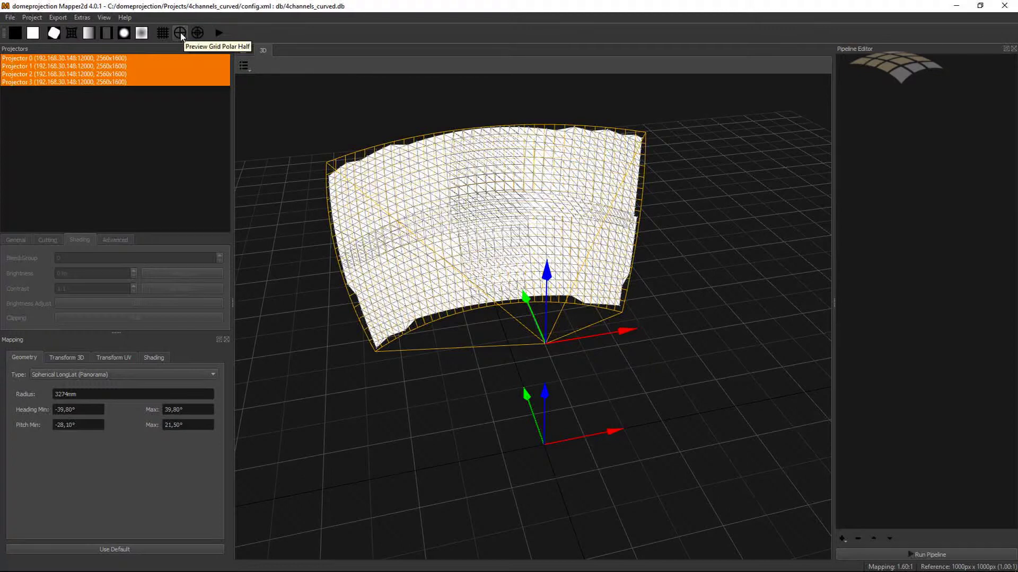
pyautogui.click(180, 33)
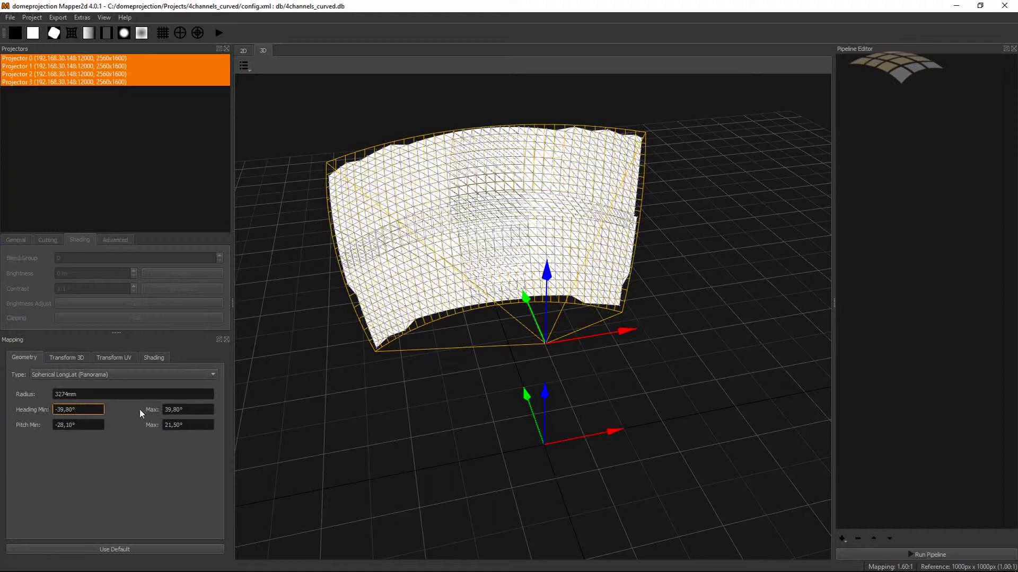
# Scroll Heading Min through test values, then in the 2D view enter it back at -39,80°.
pyautogui.click(183, 412)
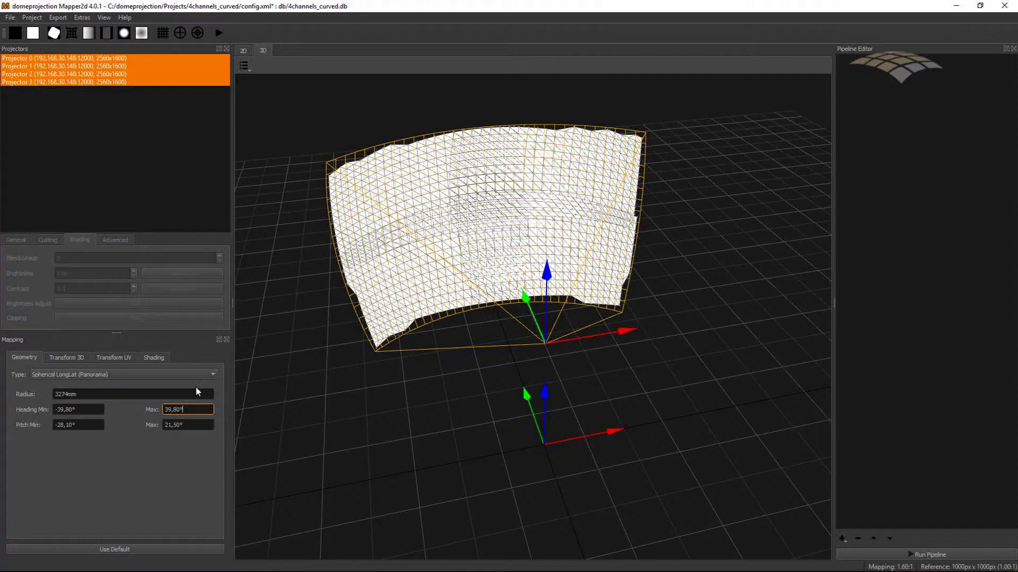
pyautogui.click(84, 412)
pyautogui.scroll(1, 84, 412)
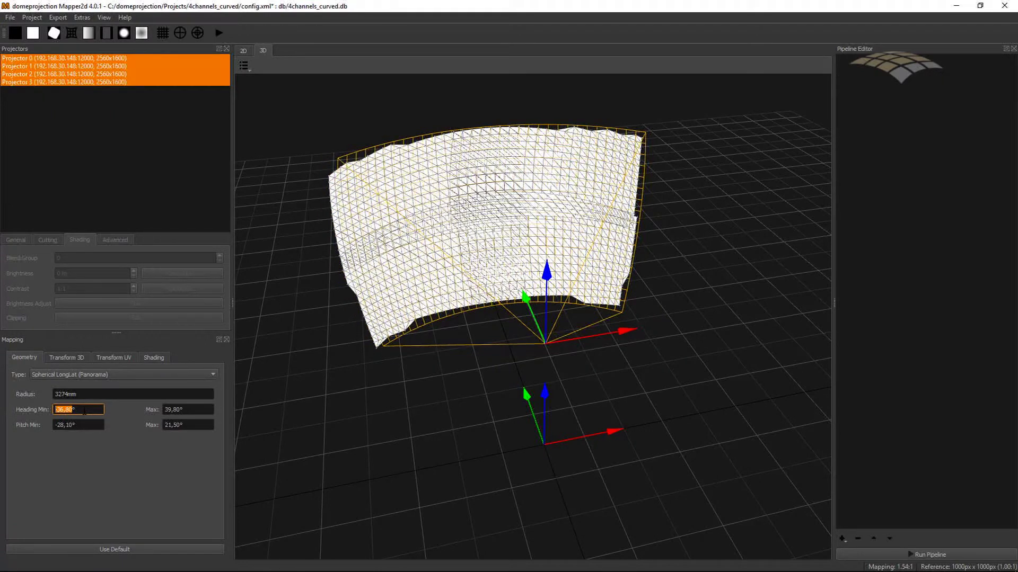
pyautogui.scroll(2, 84, 412)
pyautogui.scroll(-1, 83, 412)
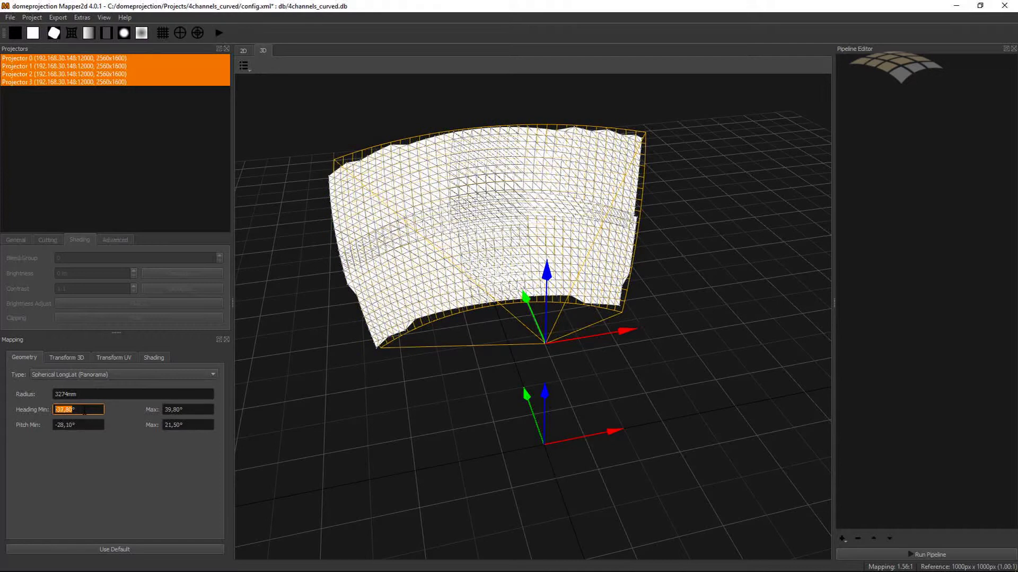
pyautogui.click(251, 51)
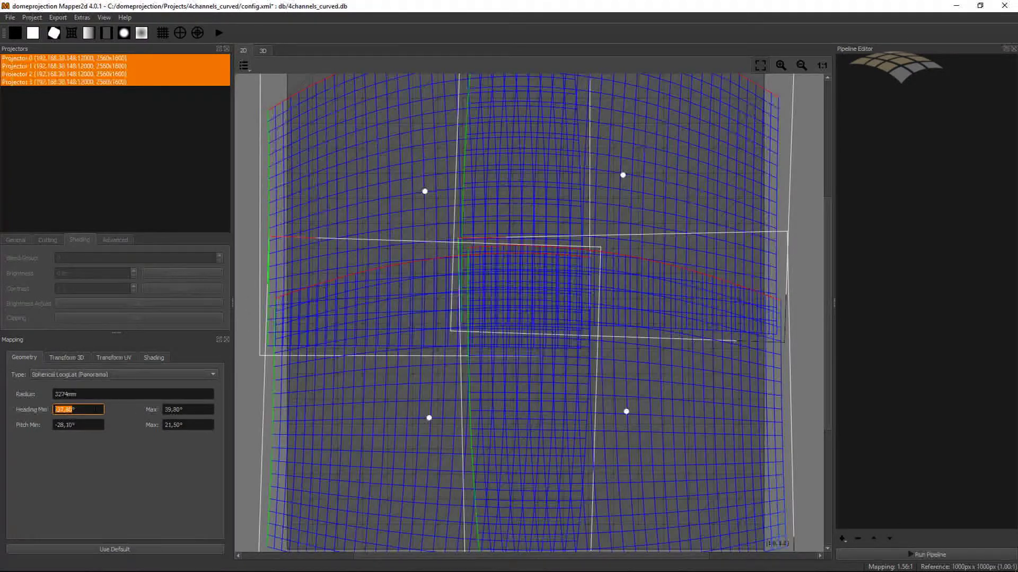
pyautogui.scroll(-1, 96, 409)
pyautogui.scroll(-3, 95, 410)
pyautogui.scroll(1, 95, 410)
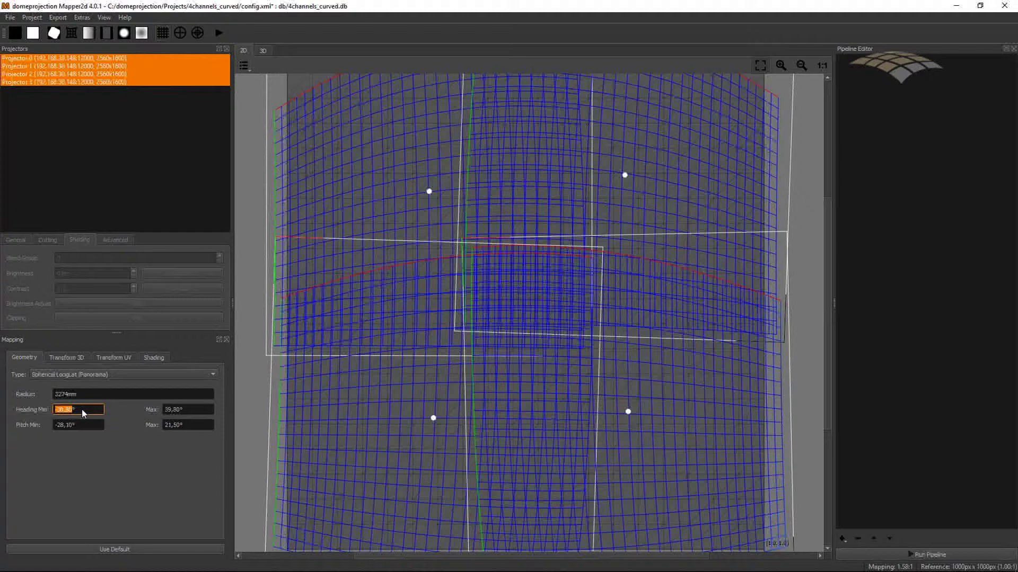
pyautogui.click(77, 411)
pyautogui.press('Return')
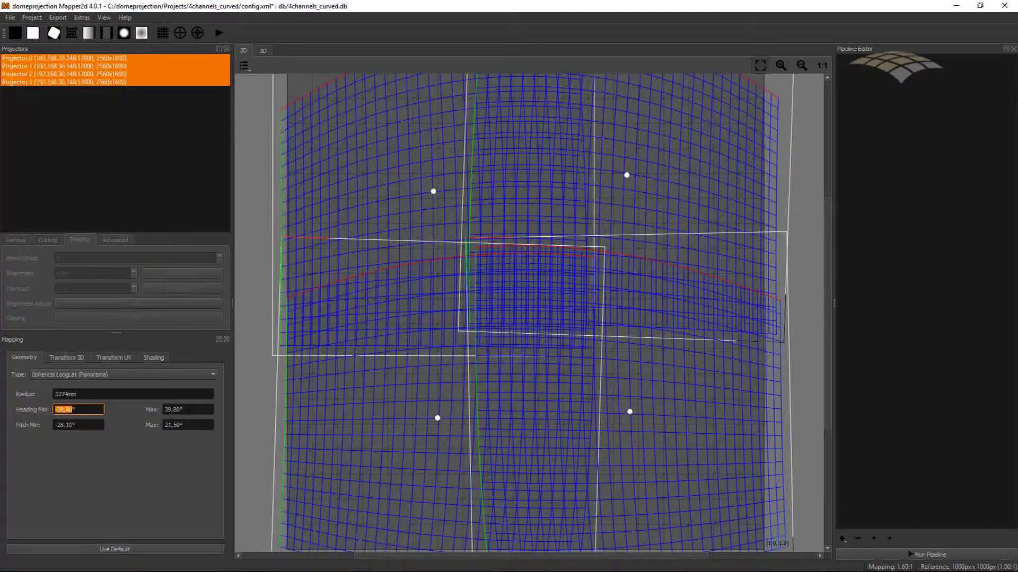
# Edit Heading Max, trying 30,00° before settling on 40,00°.
pyautogui.click(188, 410)
pyautogui.moveTo(175, 410); pyautogui.dragTo(169, 409)
pyautogui.write('0')
pyautogui.press('Tab')
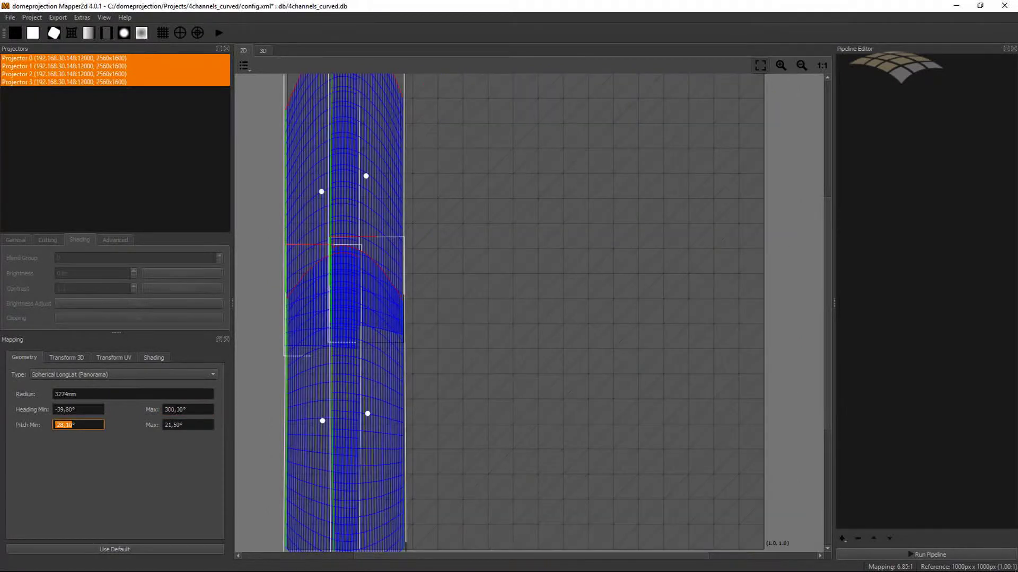
pyautogui.hotkey('shift', 'Tab')
pyautogui.write('30')
pyautogui.press('Return')
pyautogui.click(172, 415)
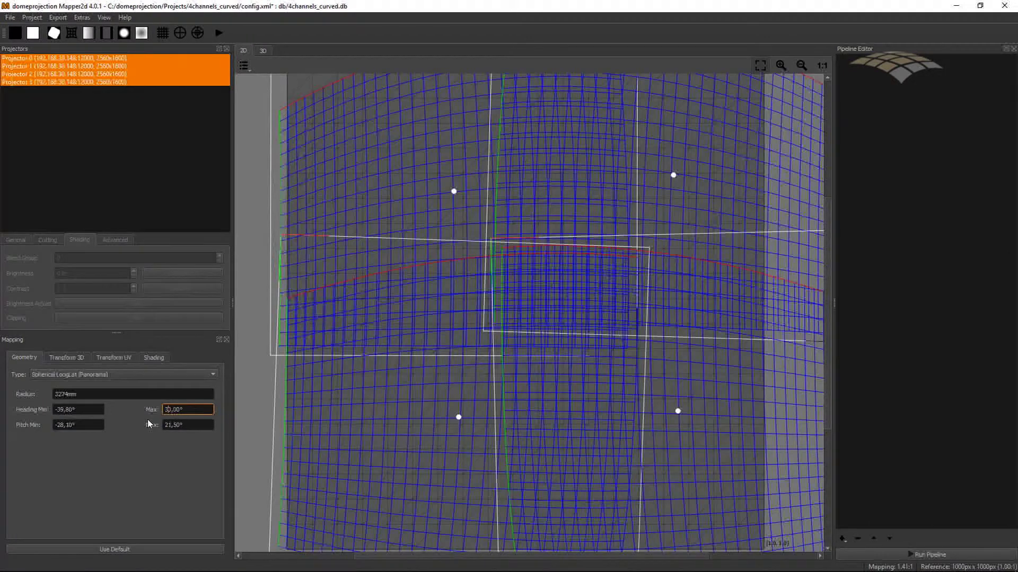
pyautogui.write('4')
pyautogui.press('Return')
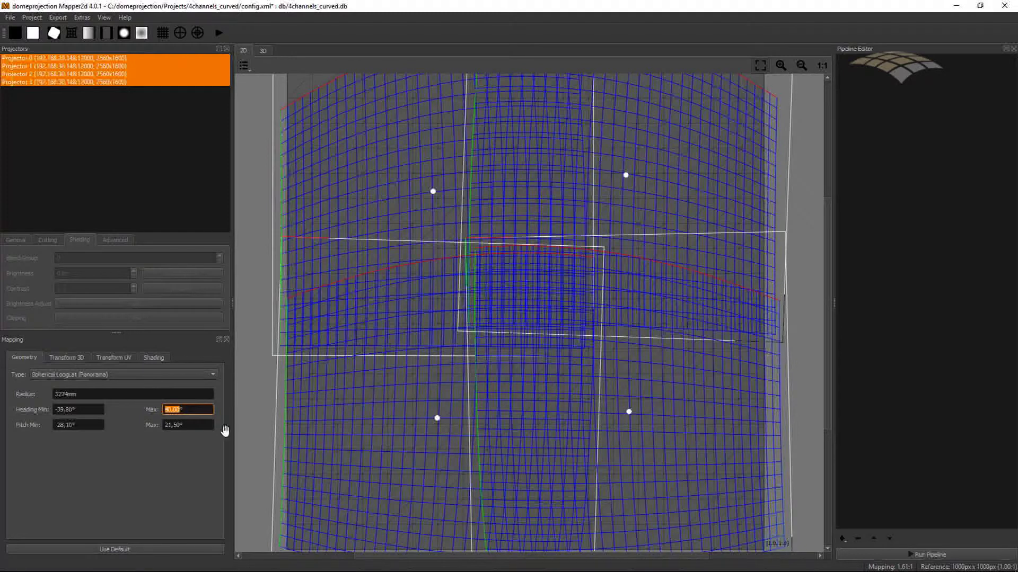
pyautogui.click(75, 425)
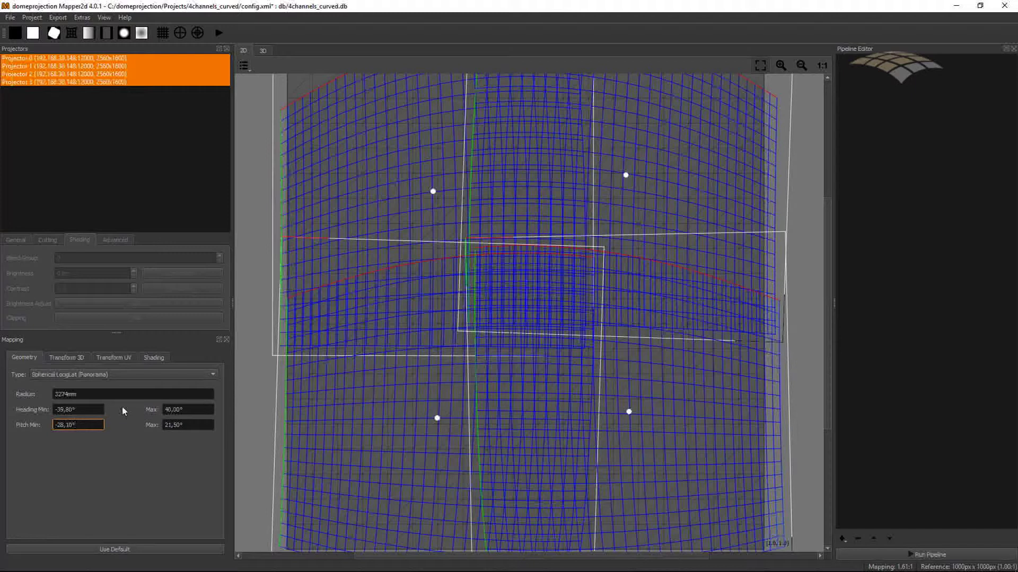
# Step Pitch Min down to -29,10° and back up to -28,10° to test it.
pyautogui.doubleClick(175, 426)
pyautogui.scroll(-1, 175, 425)
pyautogui.scroll(-1, 176, 426)
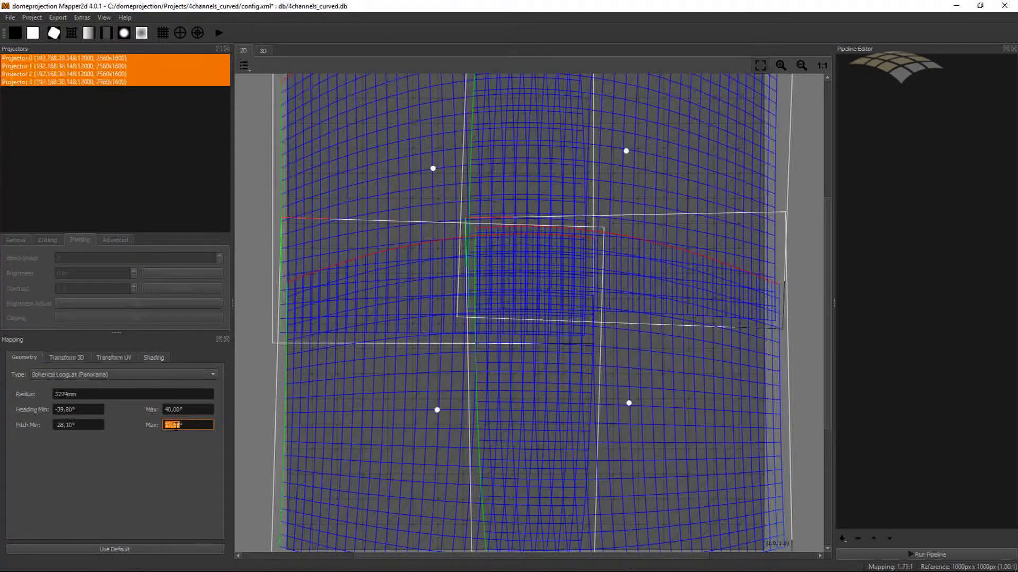
pyautogui.scroll(-2, 176, 425)
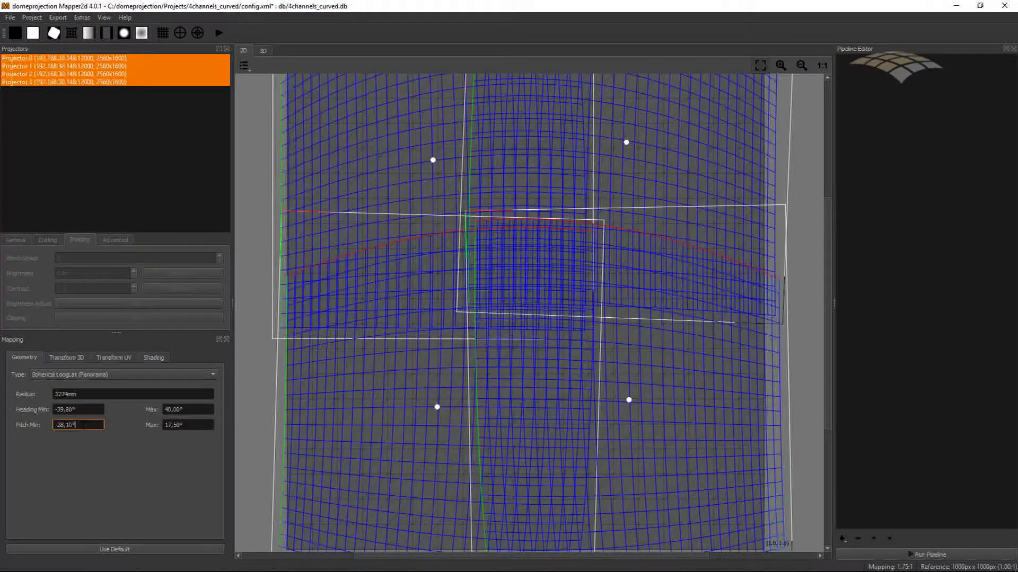
pyautogui.hotkey('shift', 'Left')
pyautogui.press('Down')
pyautogui.press('Home')
pyautogui.press('Up')
pyautogui.press('Up')
# Try Pitch Min values of -28 and -27 before entering -27,50°.
pyautogui.write('-28')
pyautogui.press('Return')
pyautogui.write('7')
pyautogui.press('Return')
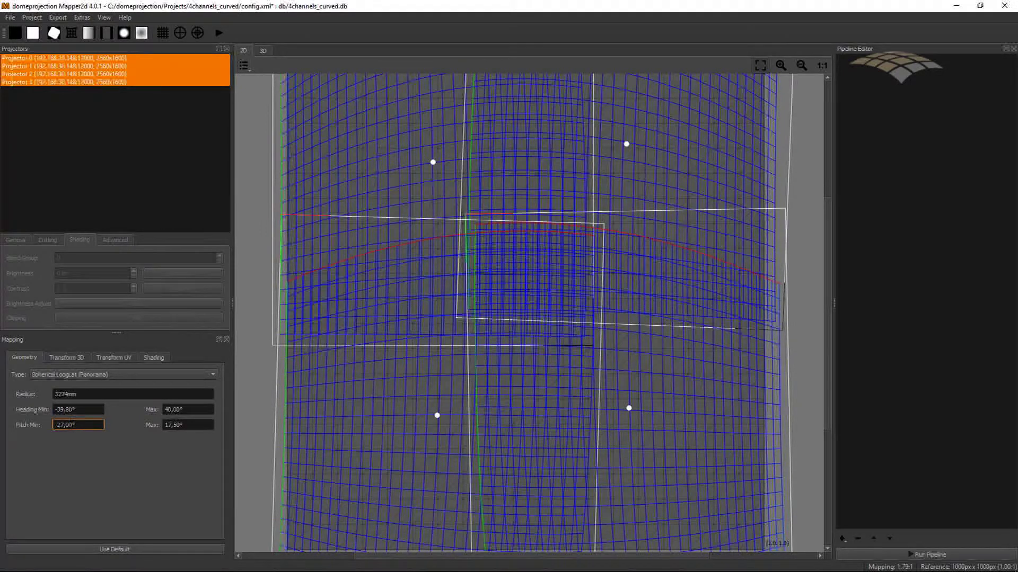
pyautogui.press('Up')
pyautogui.press('Up')
pyautogui.press('Up')
pyautogui.write('-27,50')
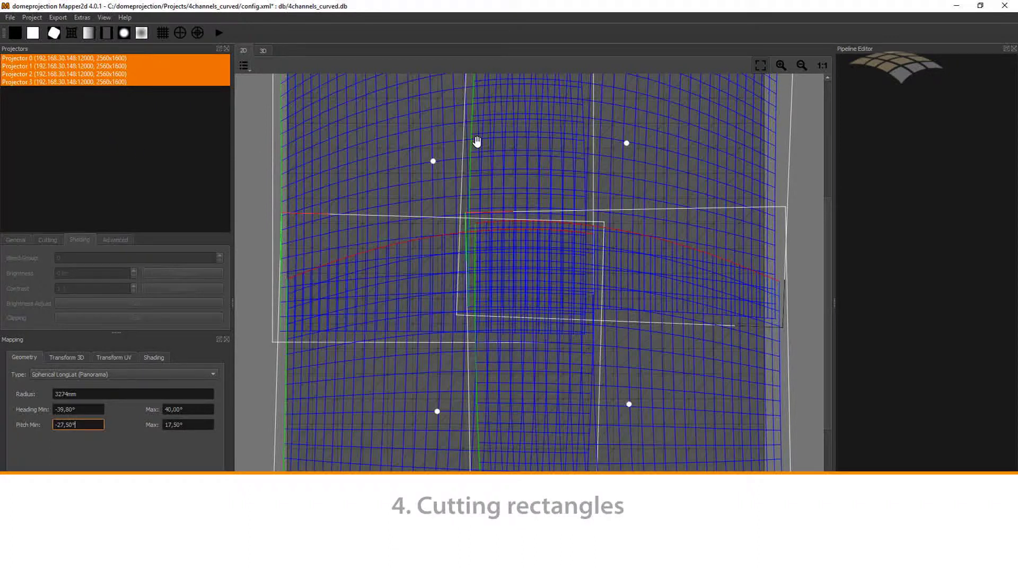
# Show only Projector 0's mesh and pan until the whole mesh is in view.
pyautogui.moveTo(476, 141); pyautogui.dragTo(472, 240)
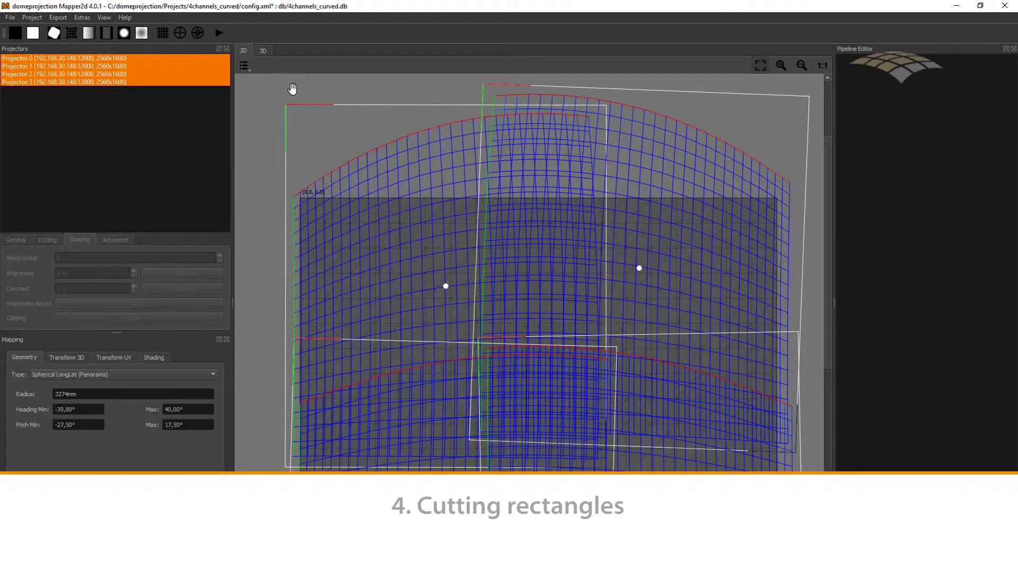
pyautogui.click(216, 61)
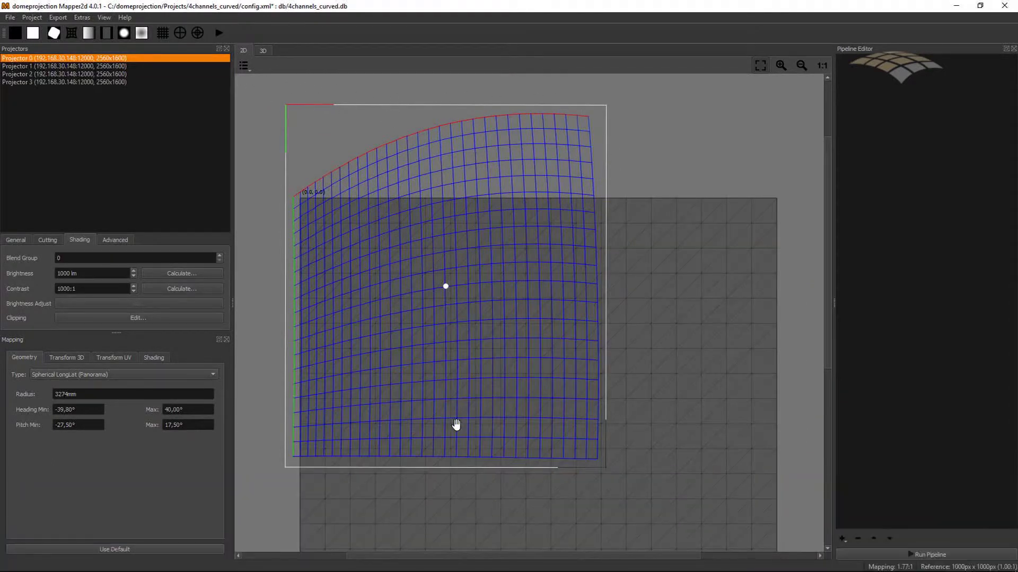
pyautogui.moveTo(456, 426); pyautogui.dragTo(463, 403)
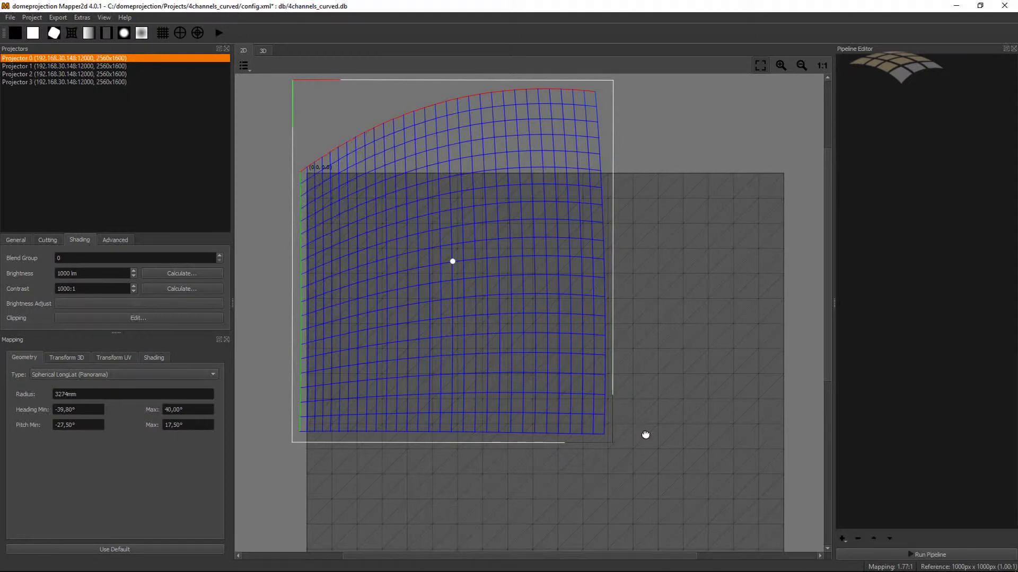
pyautogui.moveTo(647, 431); pyautogui.dragTo(631, 336)
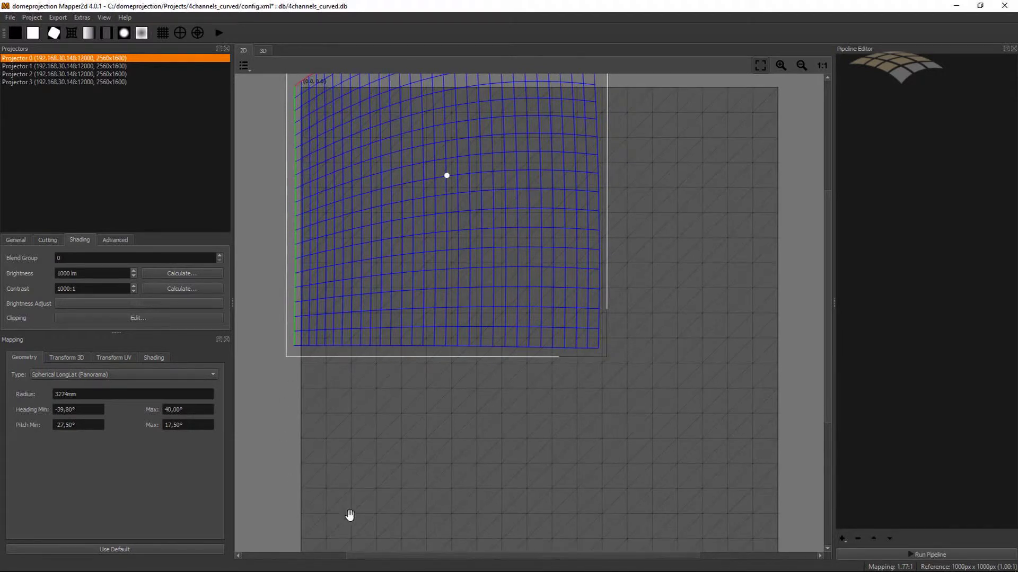
pyautogui.moveTo(677, 513); pyautogui.dragTo(682, 502)
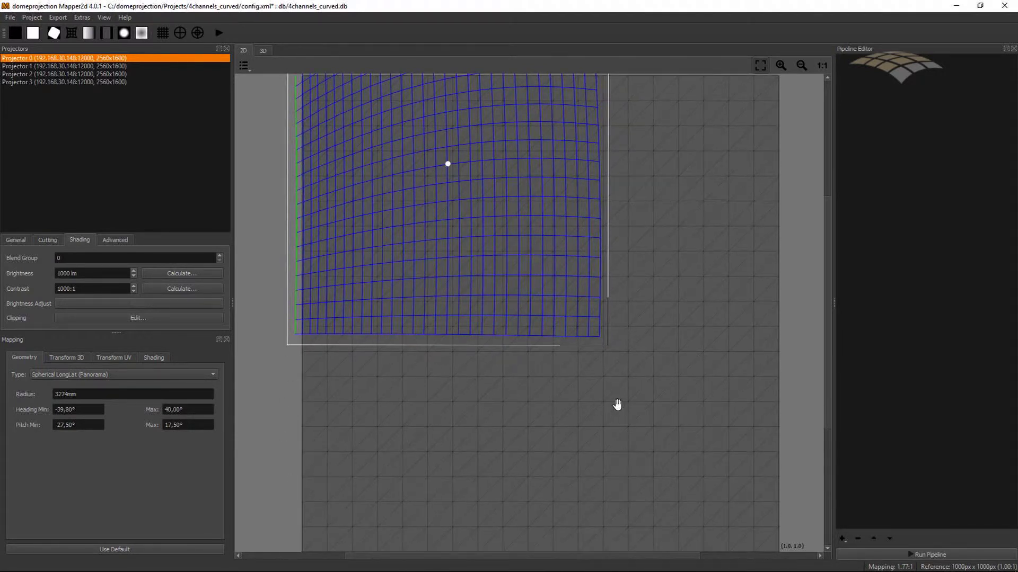
pyautogui.moveTo(619, 399); pyautogui.dragTo(618, 450)
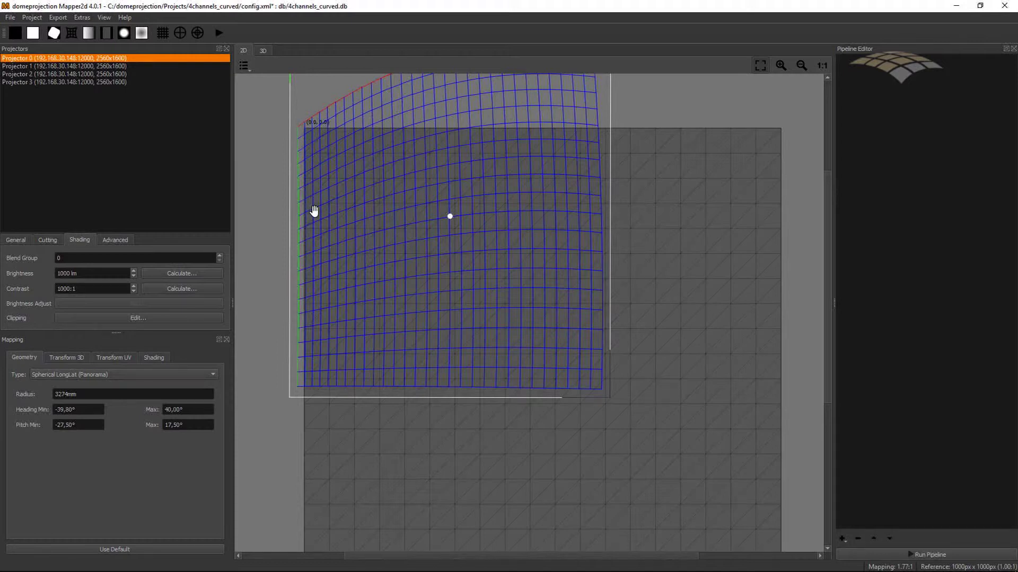
pyautogui.moveTo(365, 168); pyautogui.dragTo(375, 222)
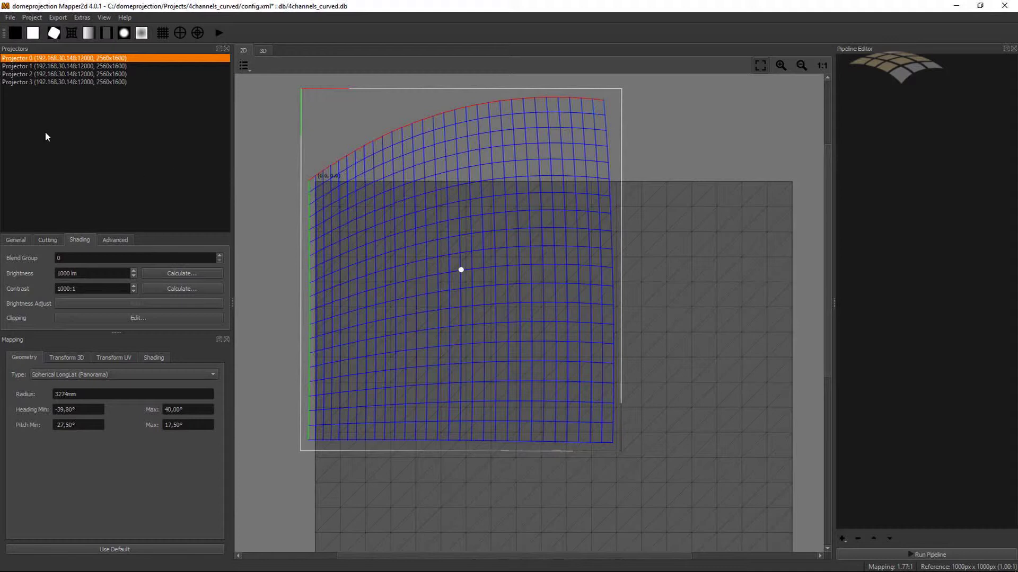
# Display the Cutting settings, inspect Projectors 1–3, and return to Projector 0.
pyautogui.click(51, 240)
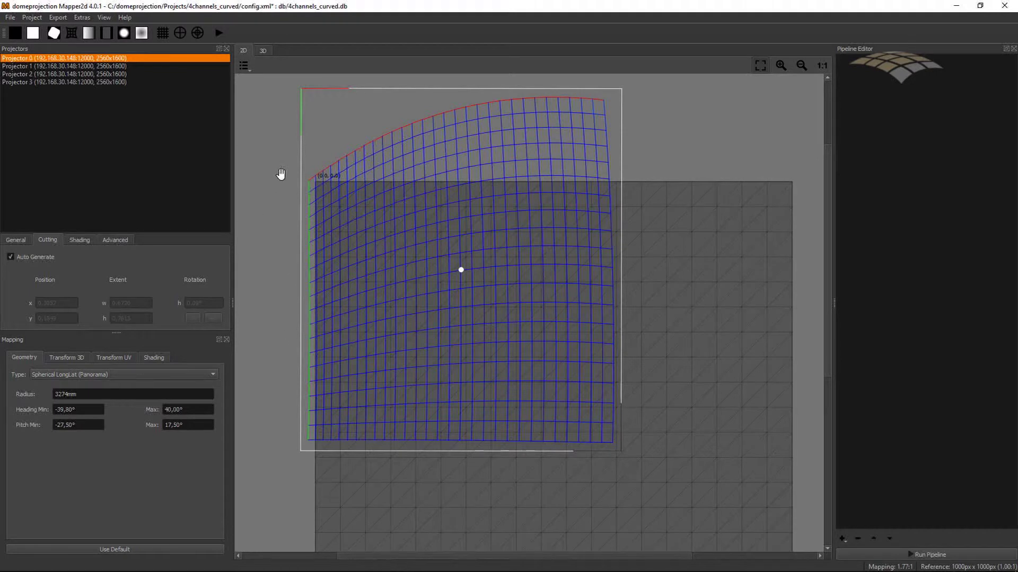
pyautogui.moveTo(588, 198); pyautogui.dragTo(584, 191)
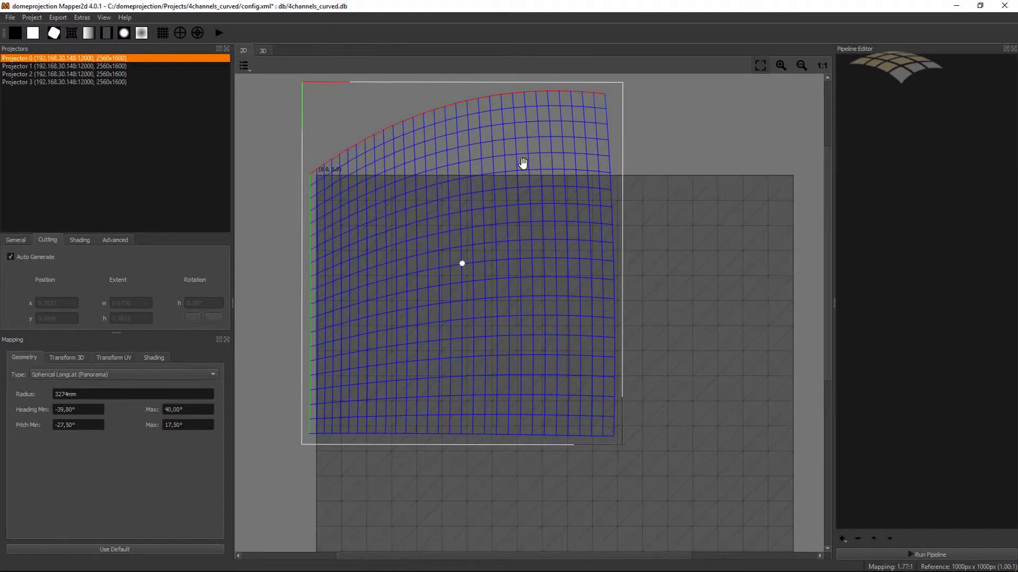
pyautogui.moveTo(522, 166); pyautogui.dragTo(524, 175)
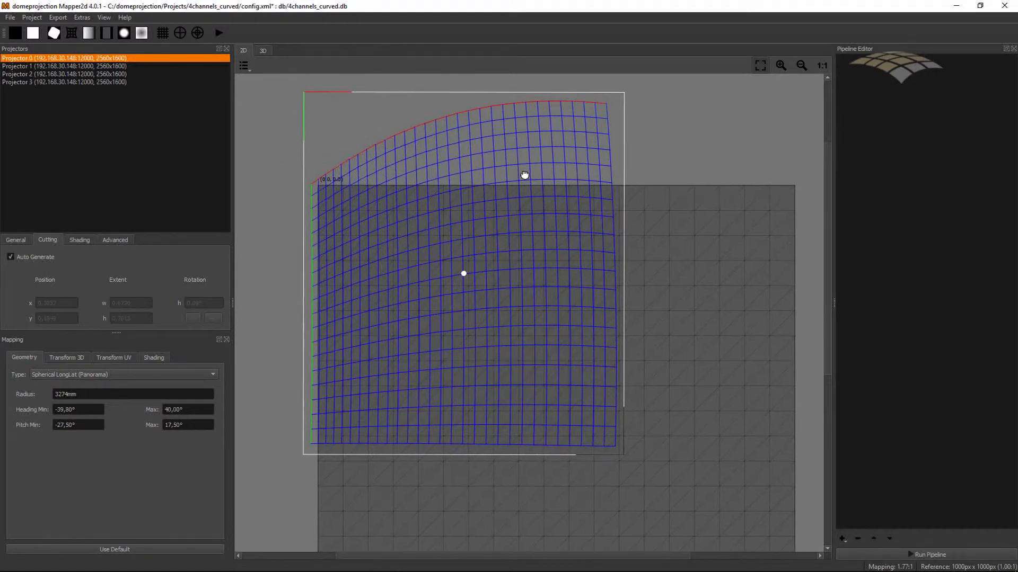
pyautogui.click(132, 65)
pyautogui.click(127, 75)
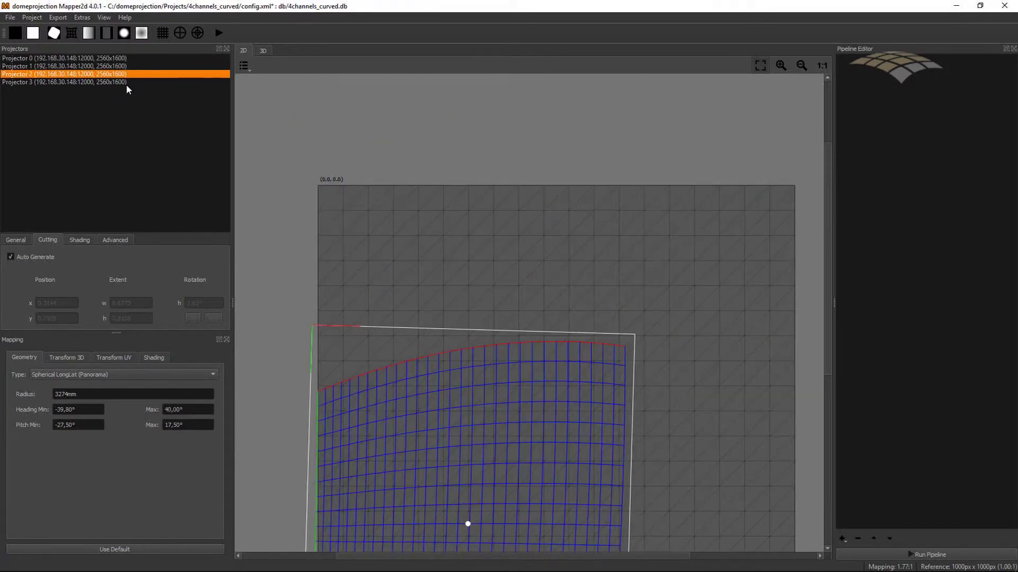
pyautogui.click(127, 82)
pyautogui.click(132, 58)
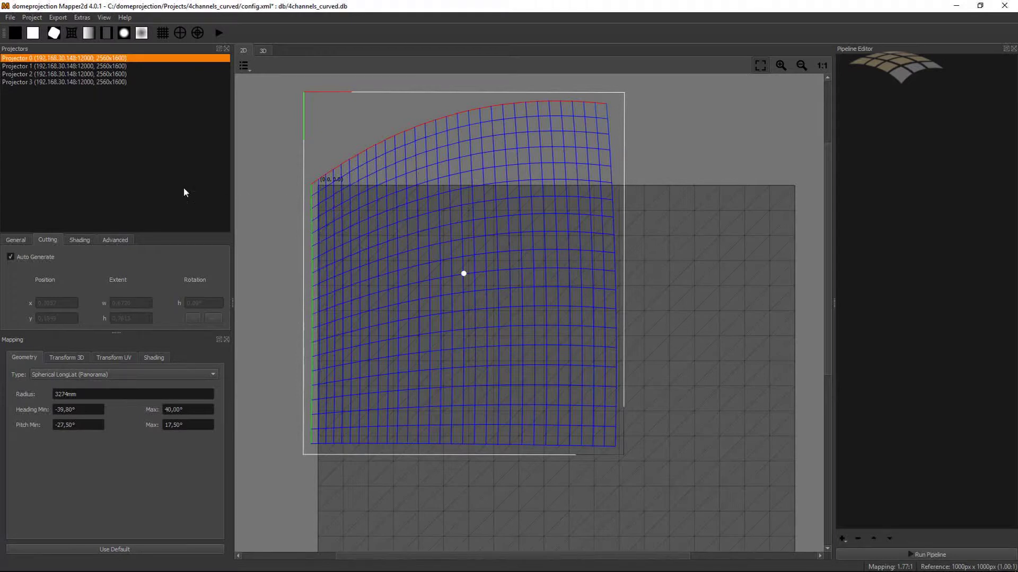
# Select all four projectors and open Layout Cutting Rectangles with Grid as the layout type.
pyautogui.keyDown('shift'); pyautogui.click(133, 82); pyautogui.keyUp('shift')
pyautogui.click(83, 18)
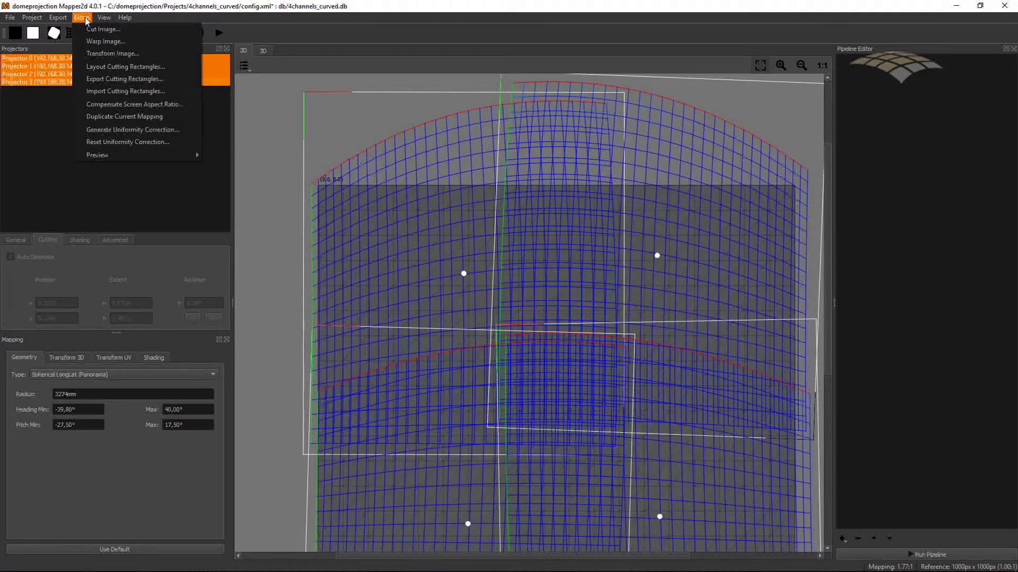
pyautogui.click(127, 67)
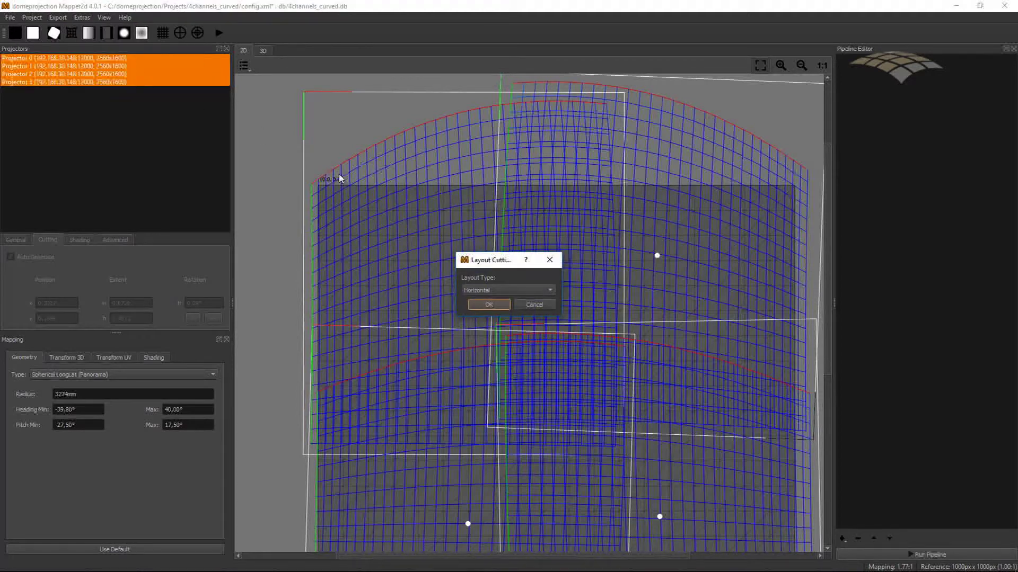
pyautogui.click(536, 291)
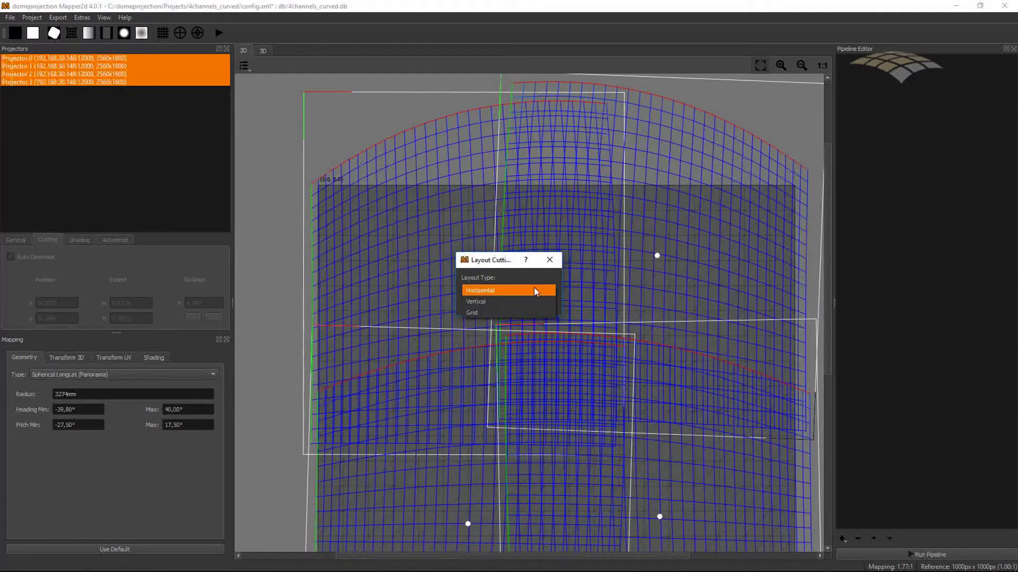
pyautogui.click(488, 314)
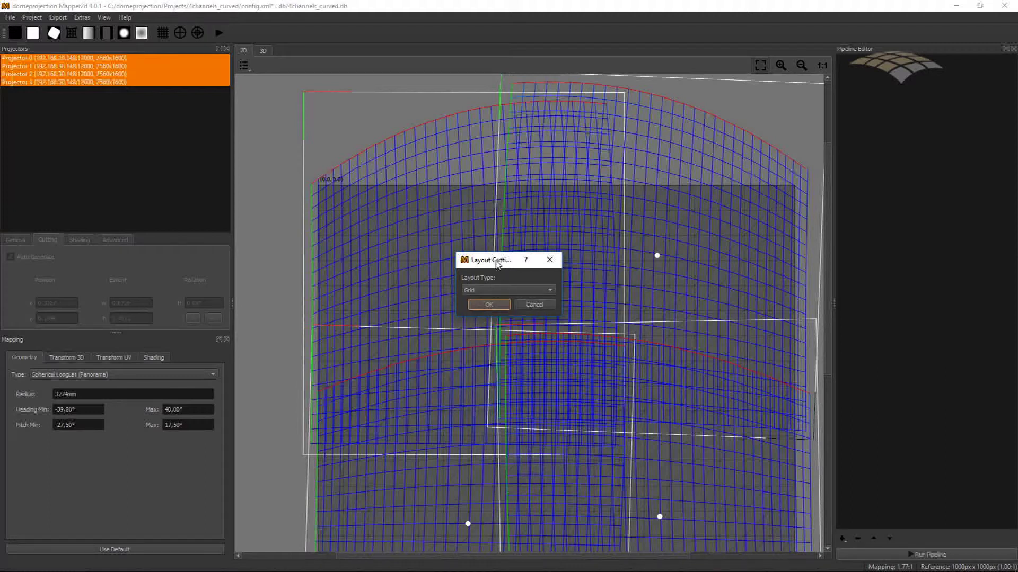
pyautogui.moveTo(482, 258); pyautogui.dragTo(415, 192)
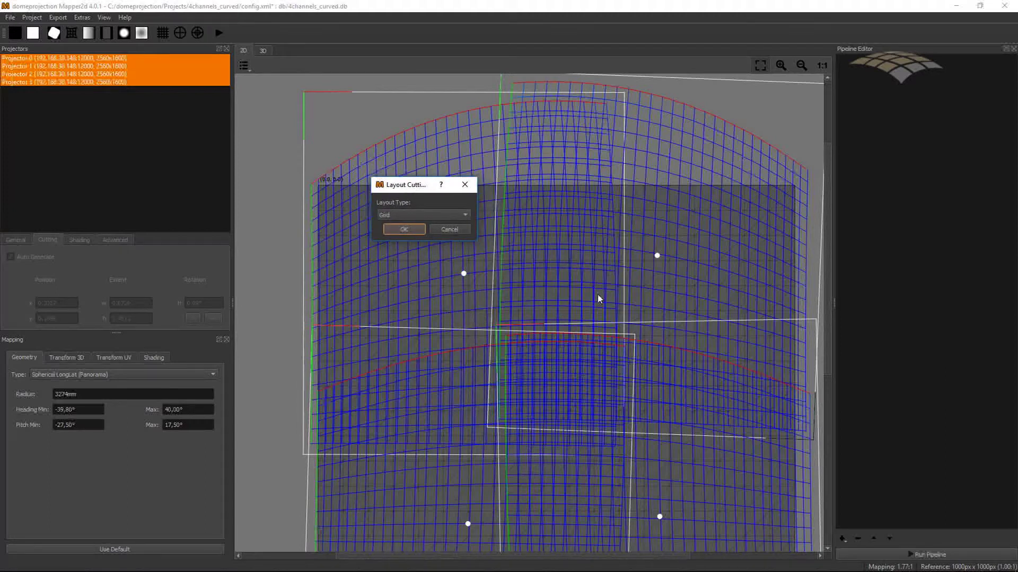
# Confirm the Grid layout type and set the grid to 2 columns and 2 rows.
pyautogui.click(404, 230)
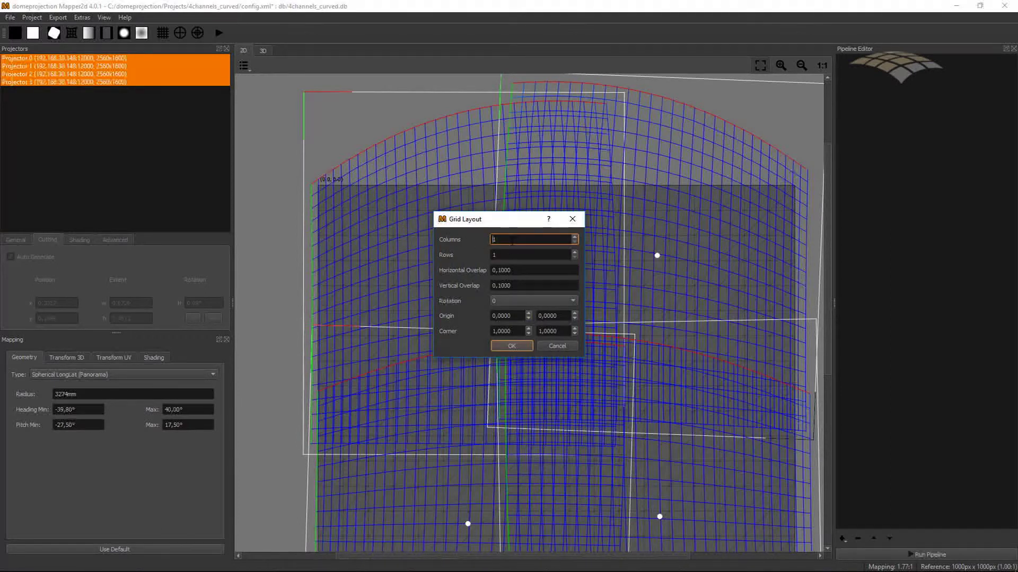
pyautogui.press('Tab')
pyautogui.write('2')
pyautogui.click(509, 237)
# Set horizontal and vertical overlap to 0,2 and keep rotation at 0.
pyautogui.click(515, 273)
pyautogui.click(503, 272)
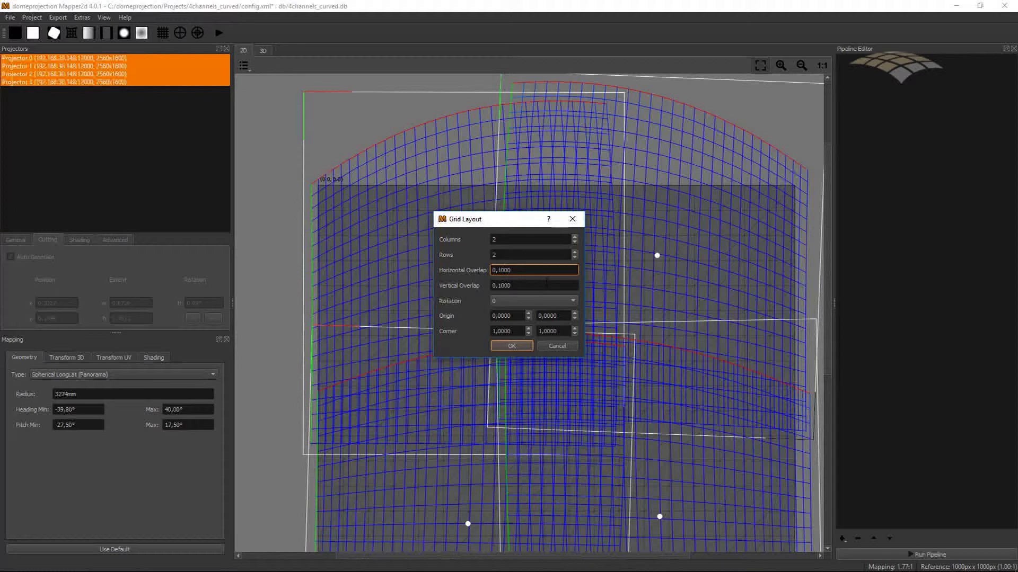
pyautogui.write('2')
pyautogui.press('Tab')
pyautogui.click(499, 285)
pyautogui.press('BackSpace')
pyautogui.write('2')
pyautogui.press('Tab')
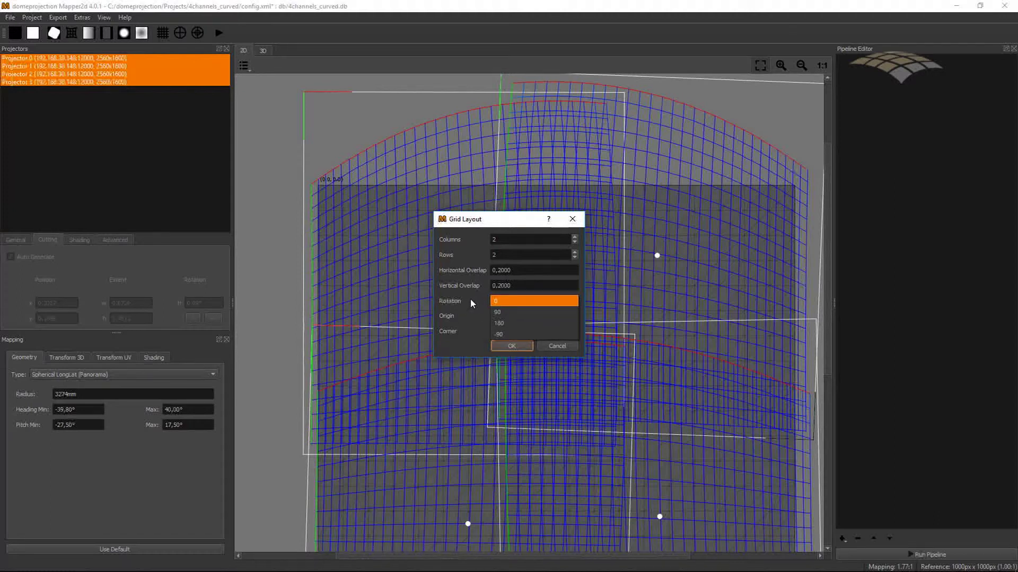
pyautogui.click(470, 299)
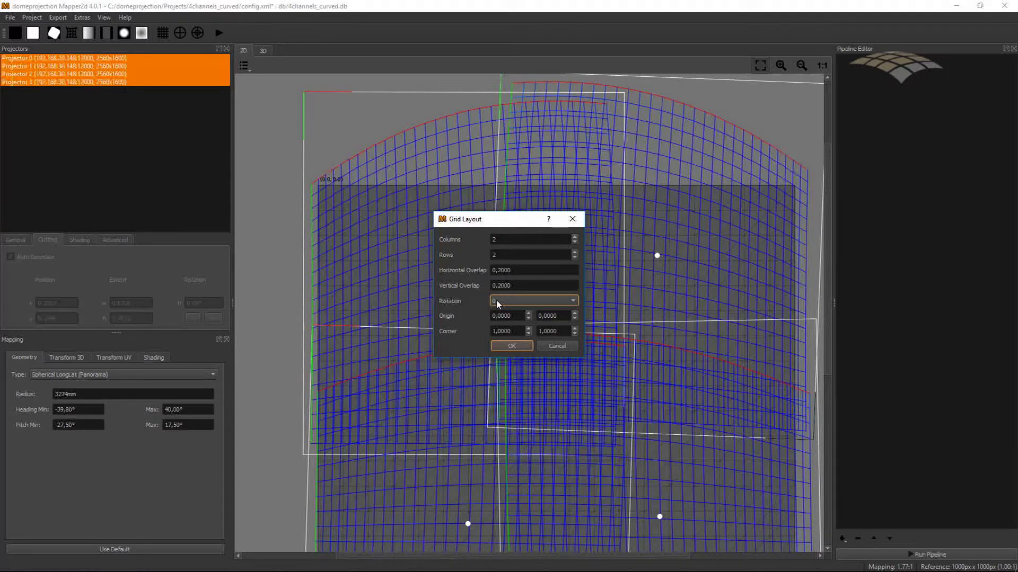
pyautogui.click(523, 346)
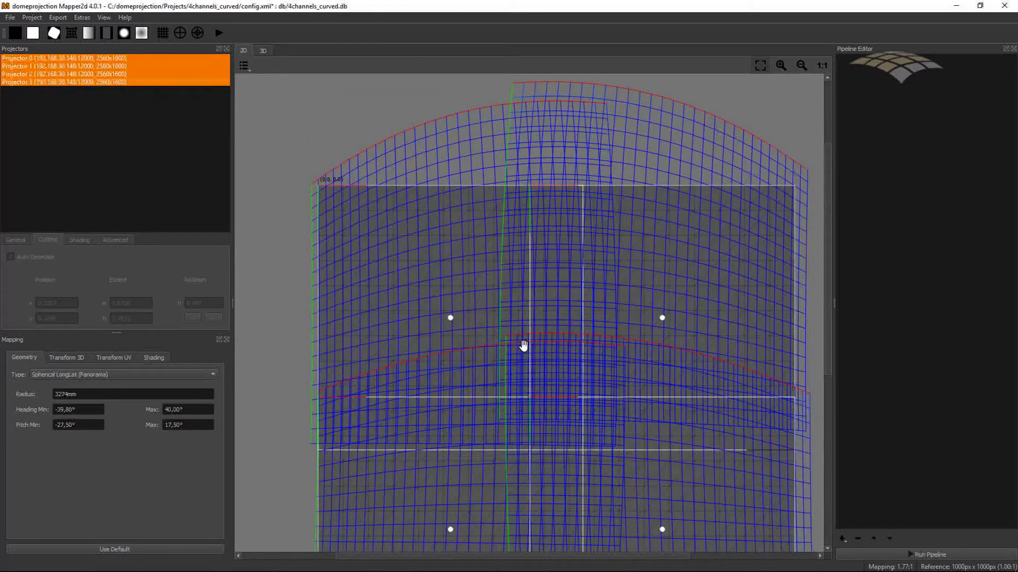
pyautogui.moveTo(538, 349); pyautogui.dragTo(518, 238)
pyautogui.moveTo(551, 273); pyautogui.dragTo(554, 284)
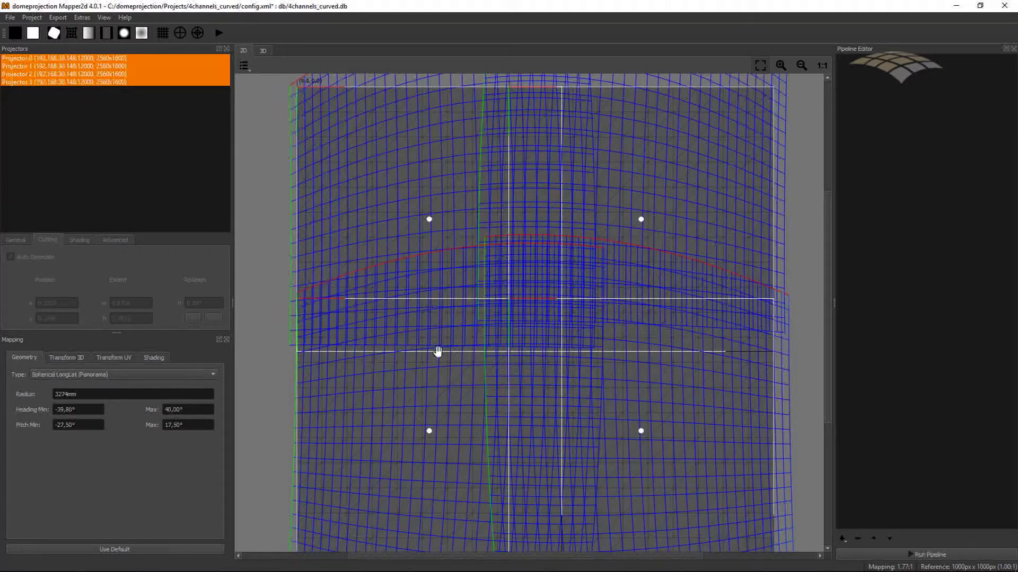
pyautogui.moveTo(608, 386); pyautogui.dragTo(598, 358)
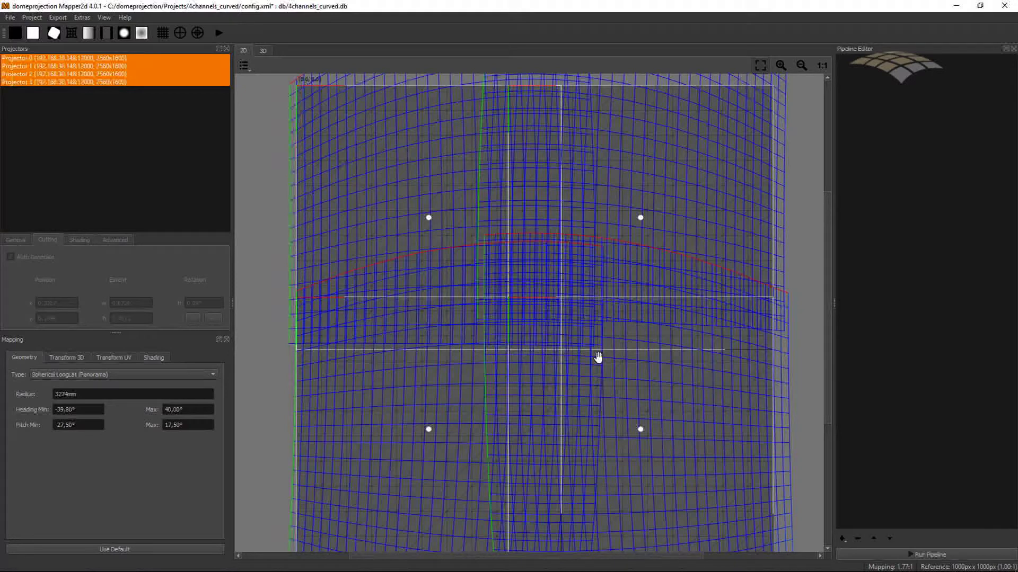
pyautogui.moveTo(604, 330); pyautogui.dragTo(575, 291)
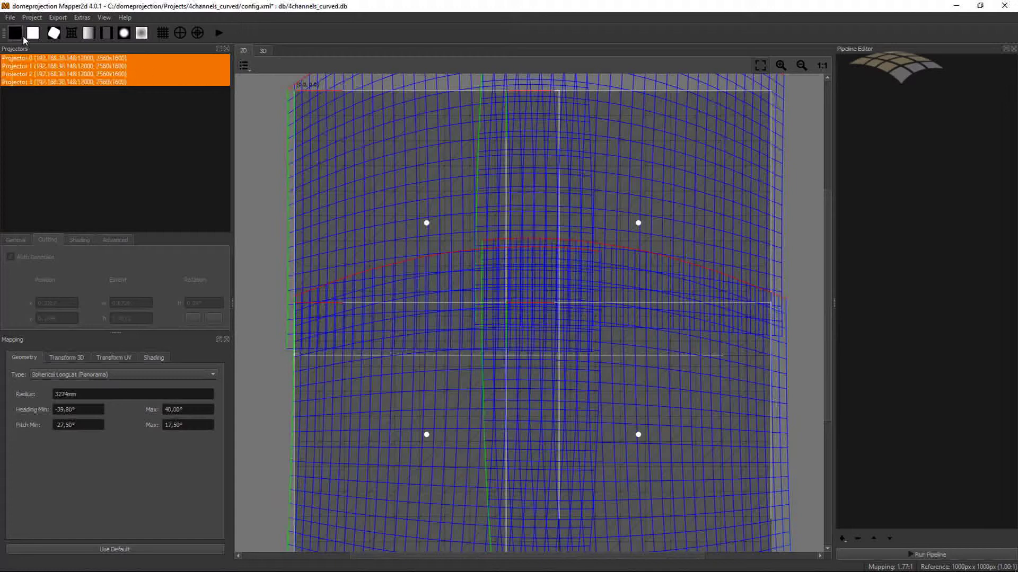
# Preview the cutting and inspect each projector's rectangle in turn, ending with Projector 3 alone.
pyautogui.click(54, 34)
pyautogui.click(162, 59)
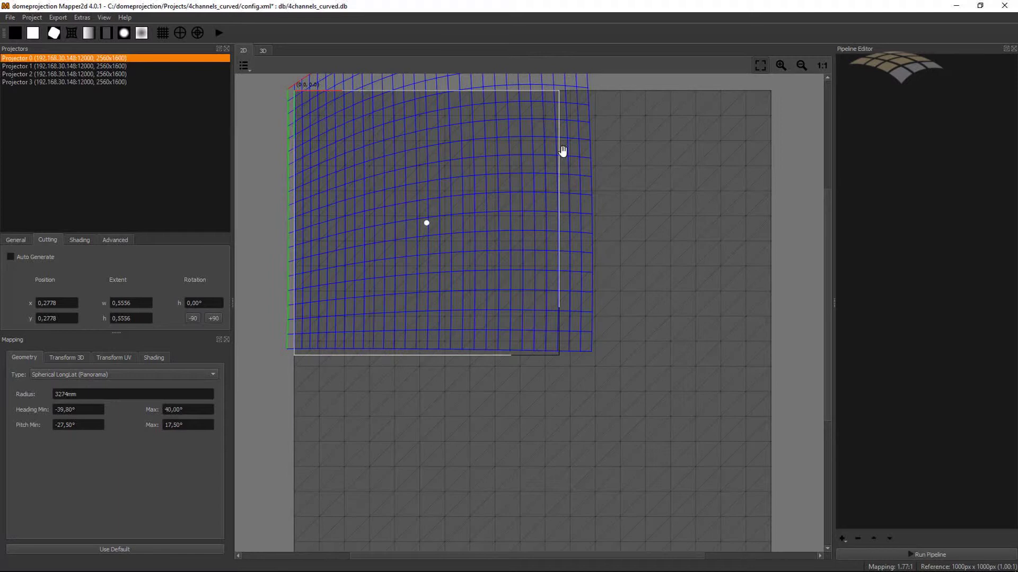
pyautogui.keyDown('ctrl'); pyautogui.click(97, 66); pyautogui.keyUp('ctrl')
pyautogui.keyDown('ctrl'); pyautogui.click(93, 74); pyautogui.keyUp('ctrl')
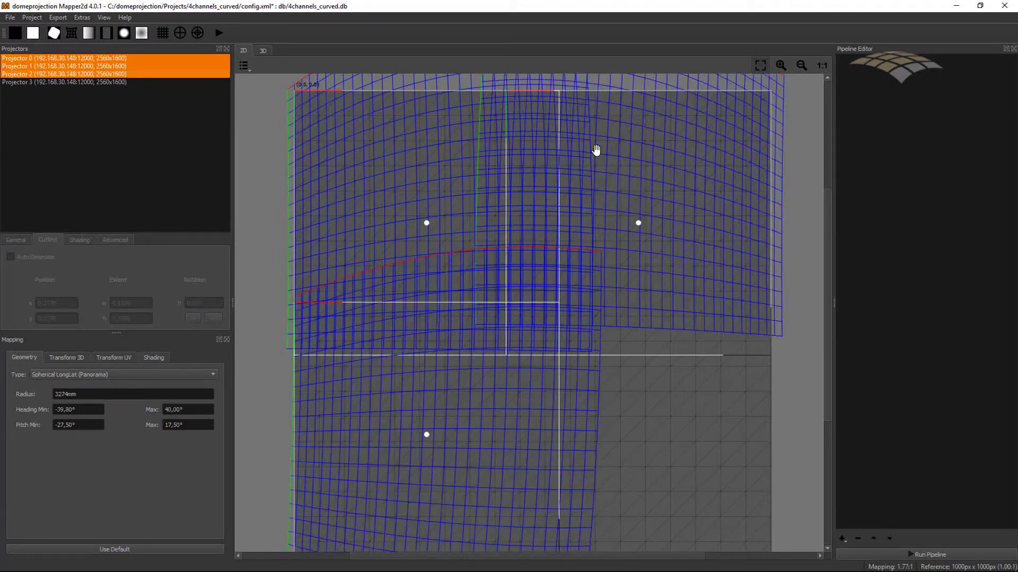
pyautogui.keyDown('ctrl'); pyautogui.click(158, 82); pyautogui.keyUp('ctrl')
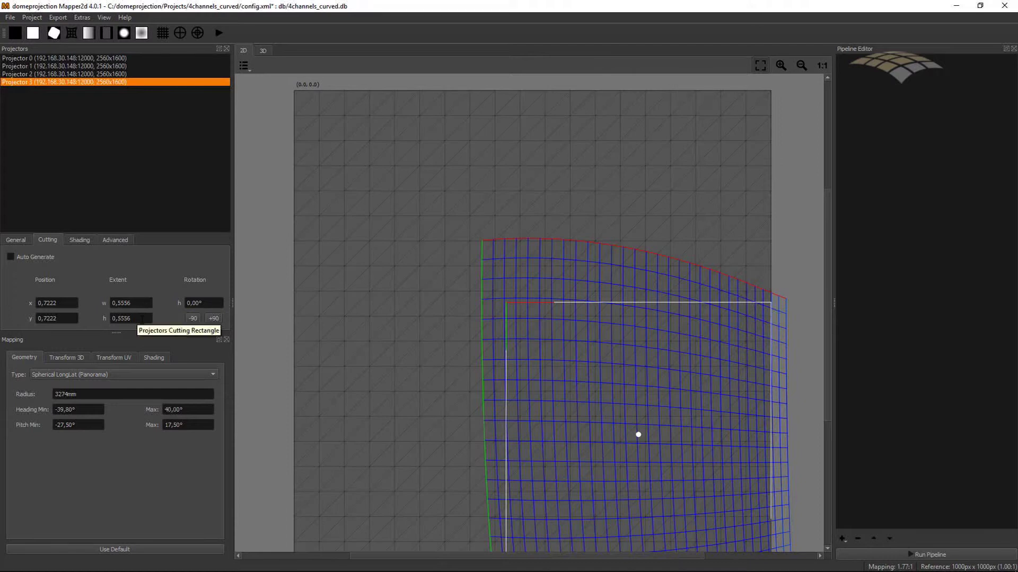
# Change Projector 3's cutting extent height to 0,6556.
pyautogui.click(139, 320)
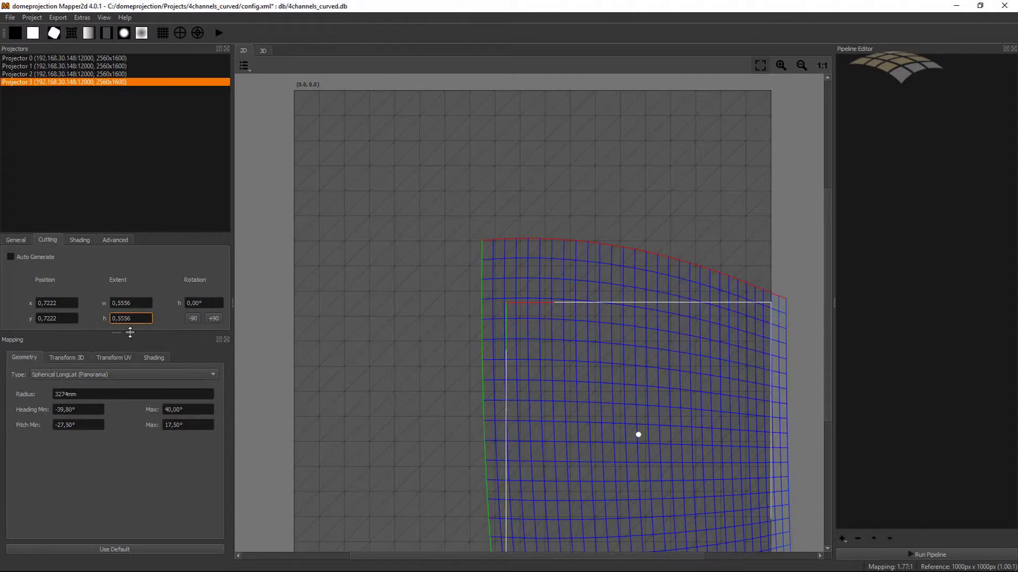
pyautogui.press('BackSpace')
pyautogui.write('6')
pyautogui.press('Tab')
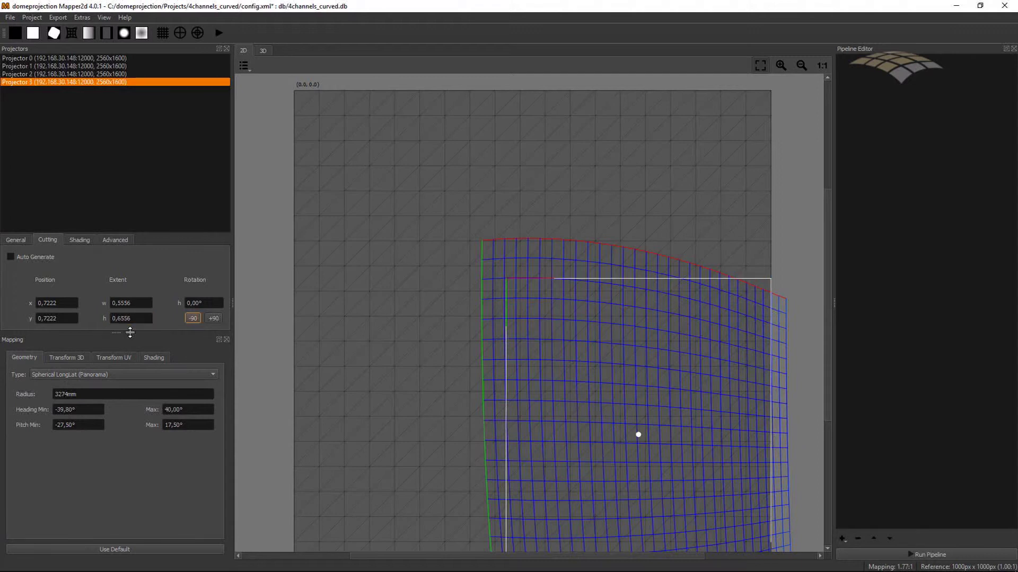
# Move Projector 3's rectangle up via Position y and show all four projector meshes again.
pyautogui.moveTo(541, 343); pyautogui.dragTo(533, 288)
pyautogui.click(62, 318)
pyautogui.scroll(1, 63, 318)
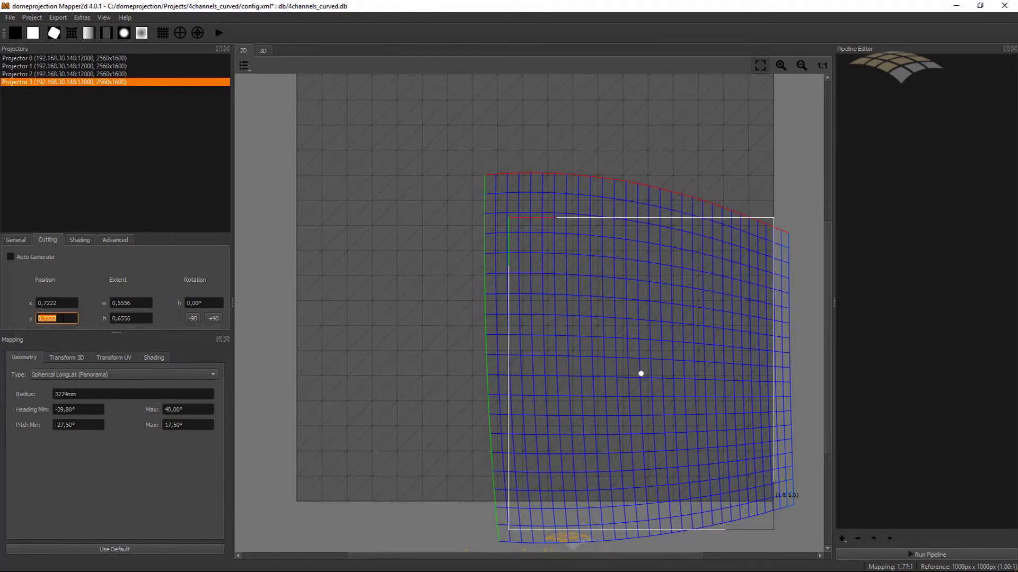
pyautogui.scroll(-4, 63, 318)
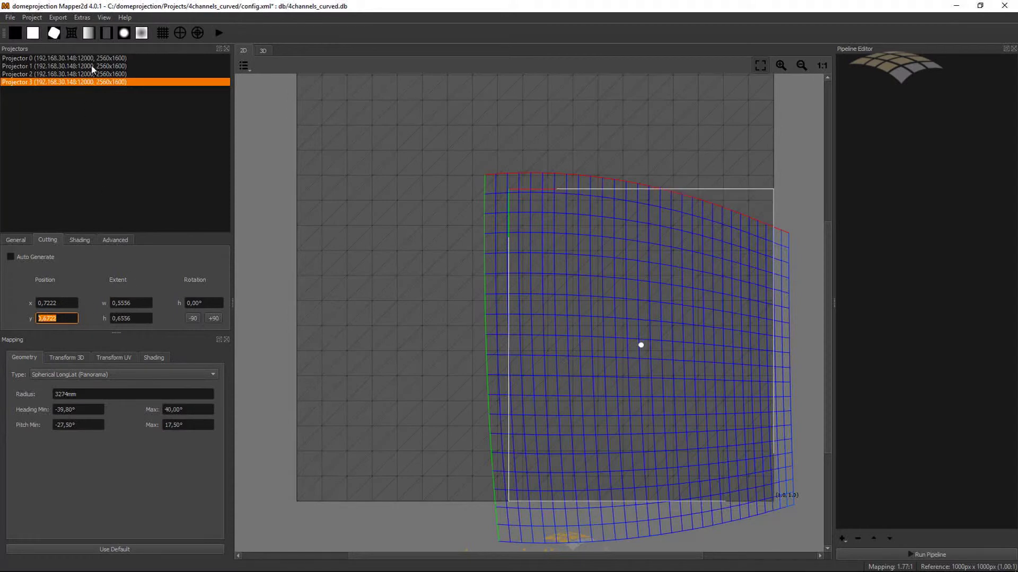
pyautogui.moveTo(98, 59); pyautogui.dragTo(101, 84)
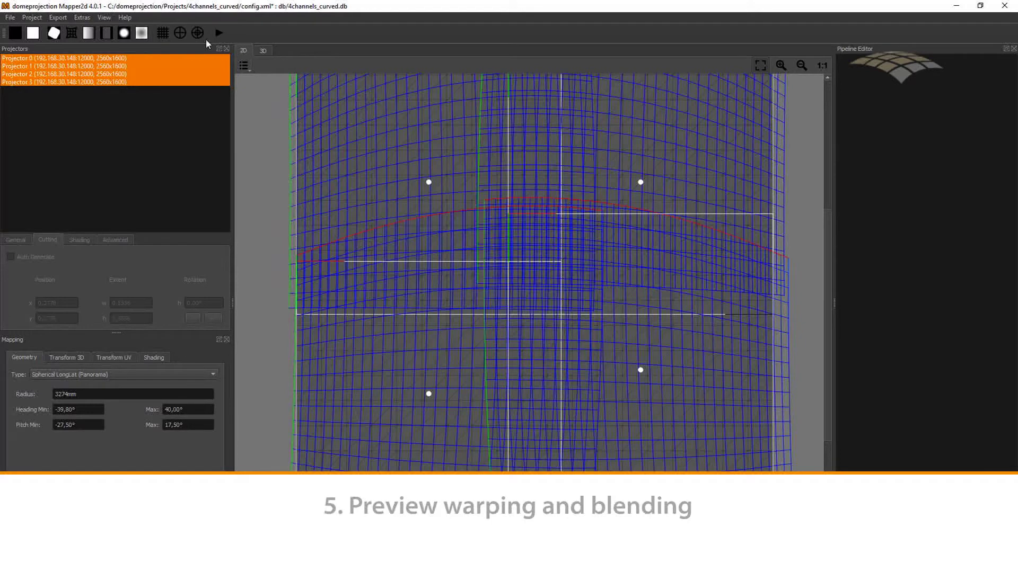
# Switch to the Export > Preview option.
pyautogui.click(62, 19)
pyautogui.moveTo(109, 42)
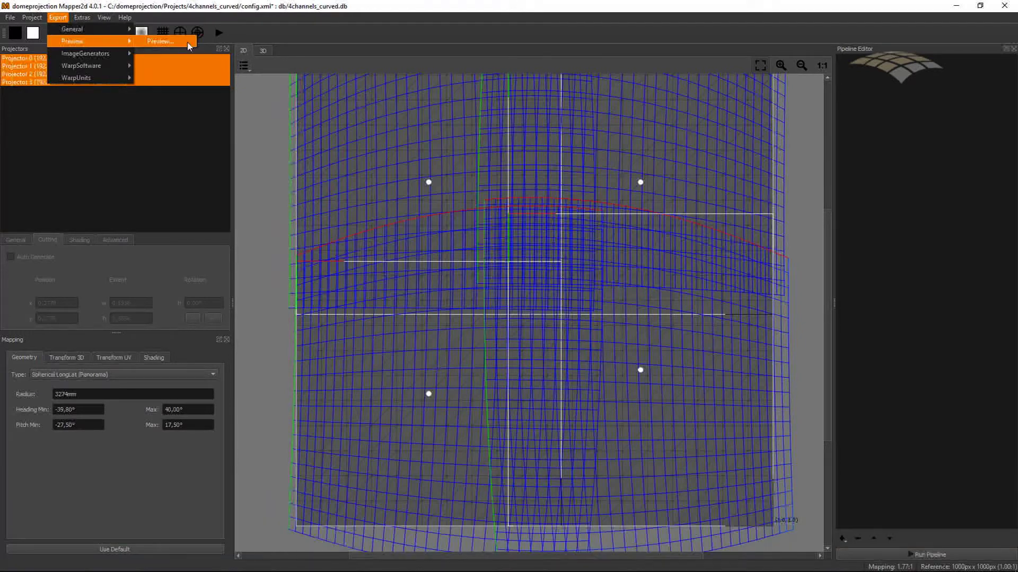
pyautogui.click(158, 42)
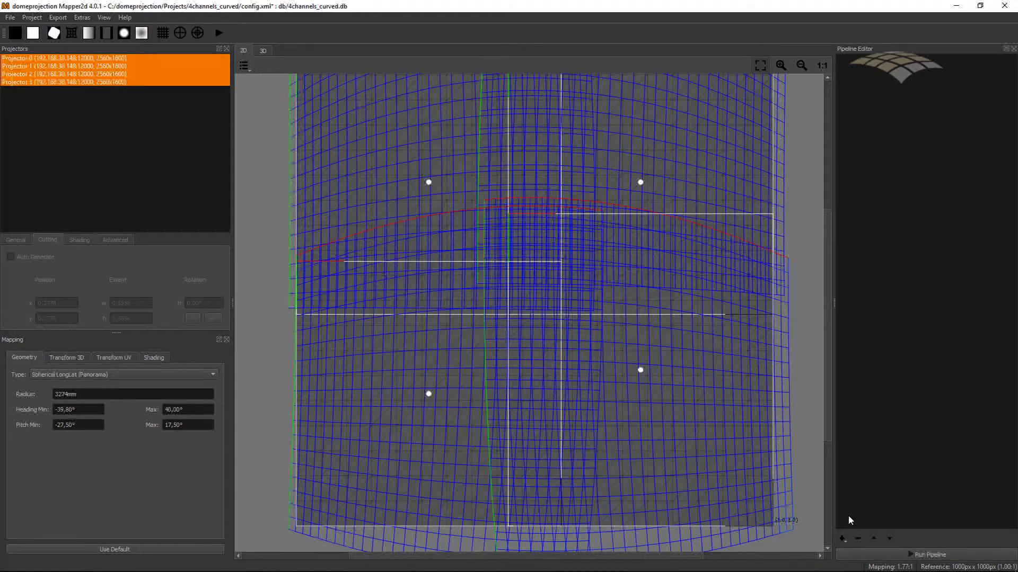
# Add a Preview > Preview step to the pipeline and display its settings.
pyautogui.click(843, 539)
pyautogui.moveTo(874, 491)
pyautogui.click(949, 489)
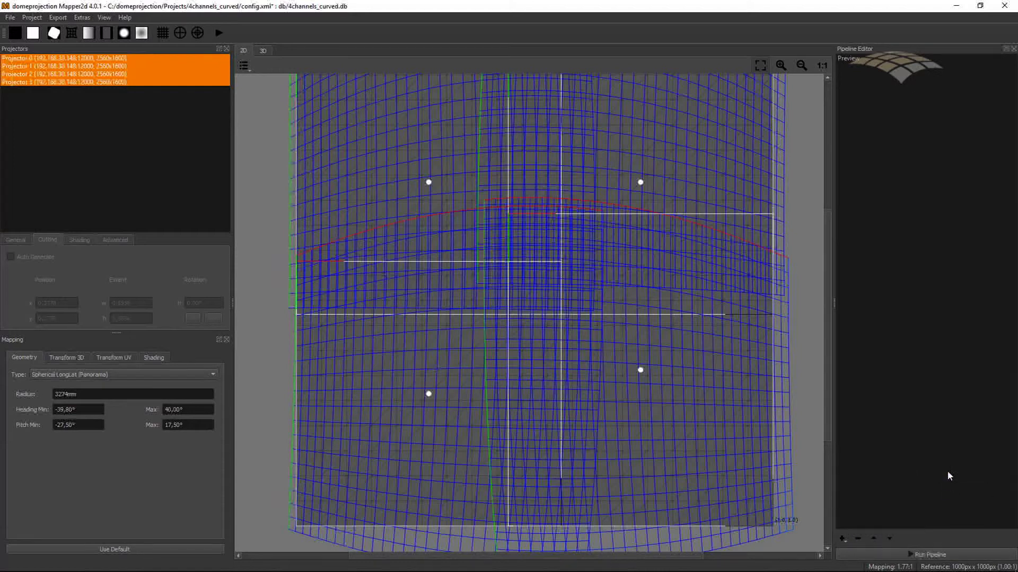
pyautogui.click(850, 60)
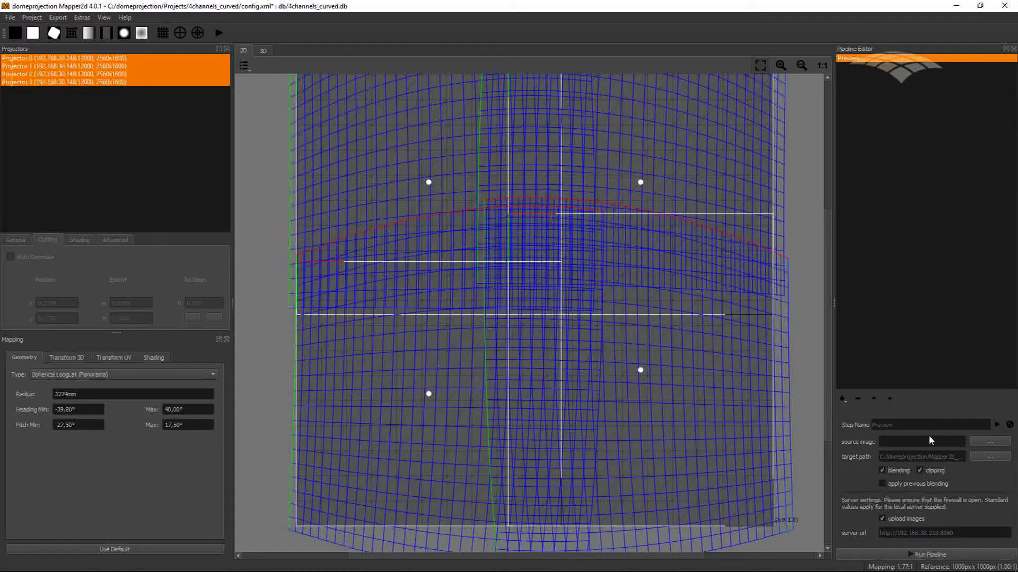
# Use TestImage_16x9.PNG from the Projects folder as the preview source and run the step.
pyautogui.click(988, 443)
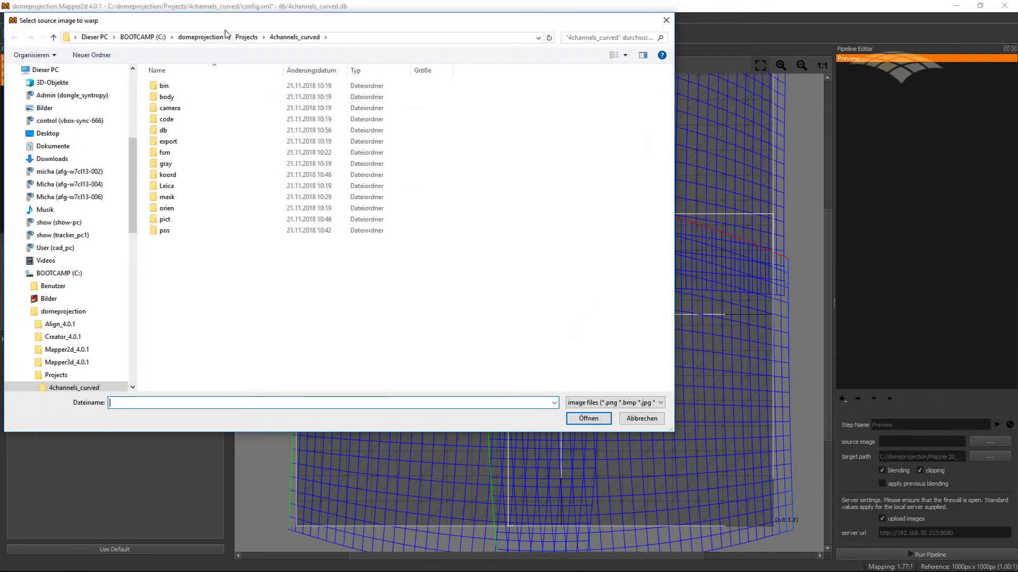
pyautogui.click(247, 37)
pyautogui.click(234, 103)
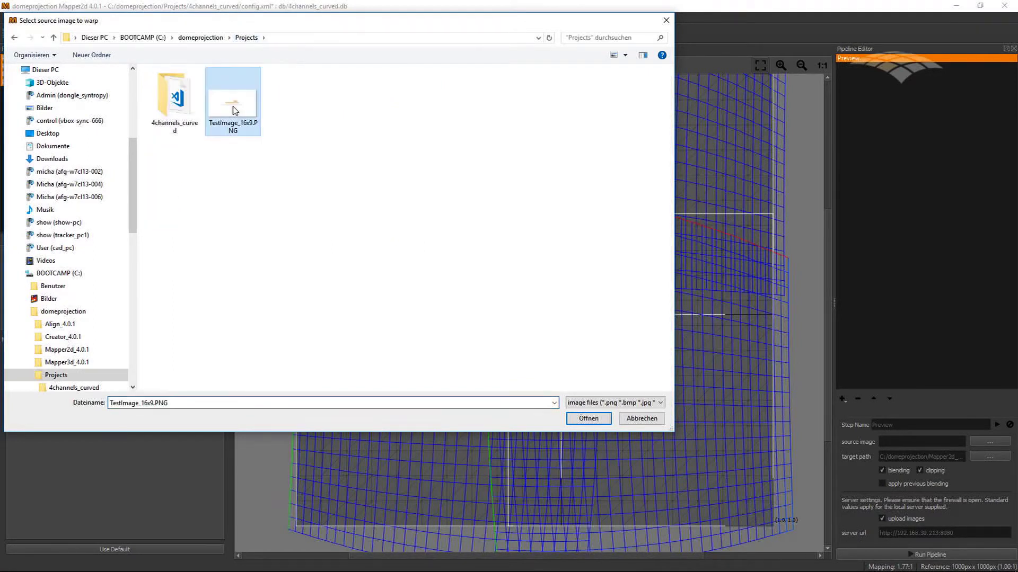
pyautogui.click(586, 419)
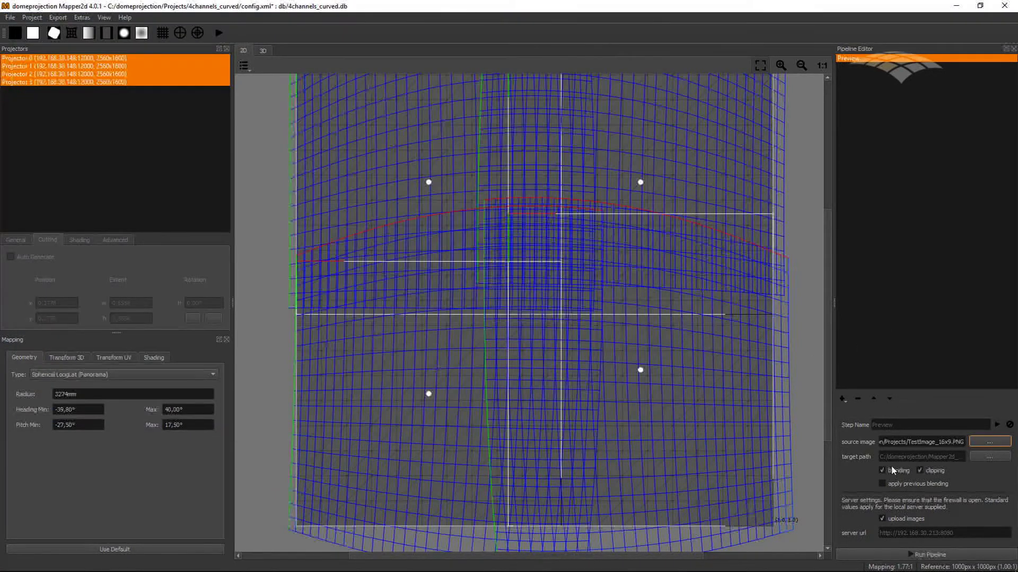
pyautogui.click(997, 426)
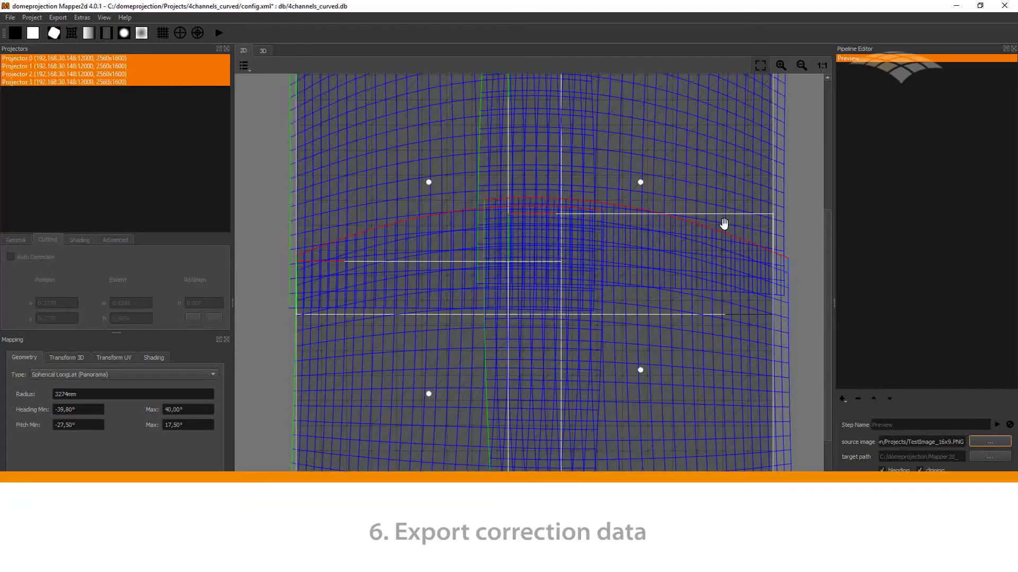
pyautogui.click(842, 398)
pyautogui.moveTo(878, 412)
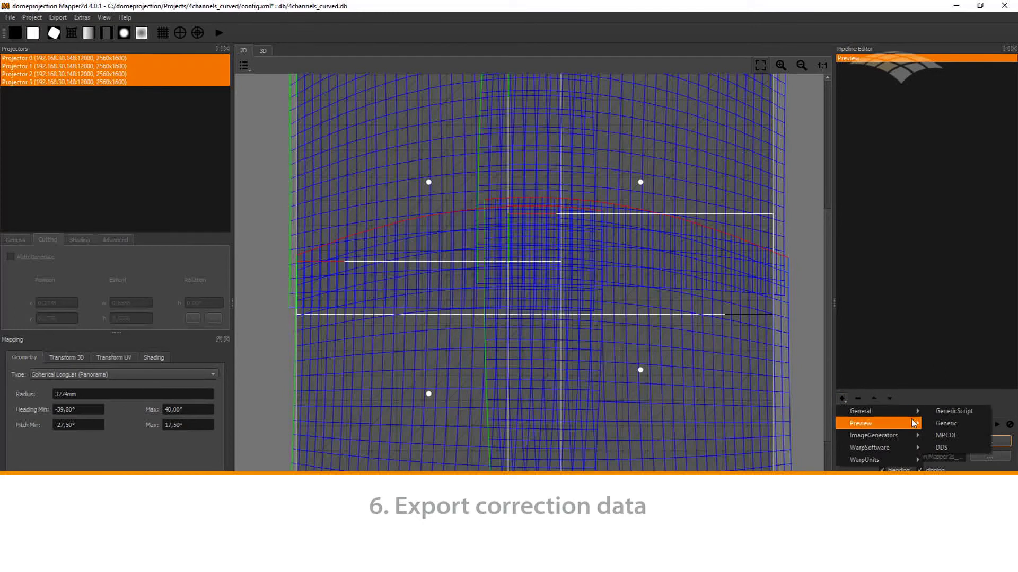
pyautogui.moveTo(883, 445)
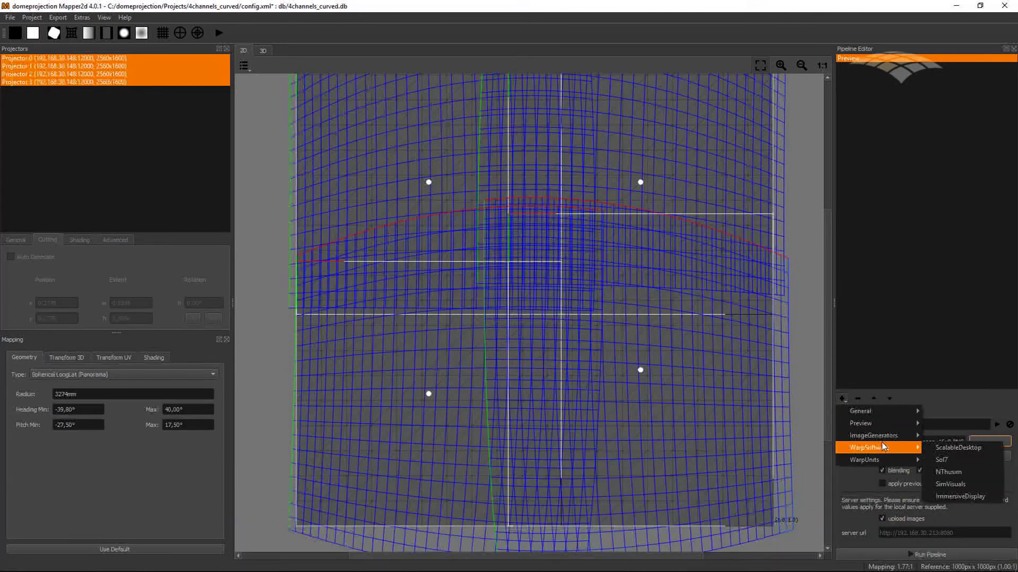
pyautogui.moveTo(890, 465)
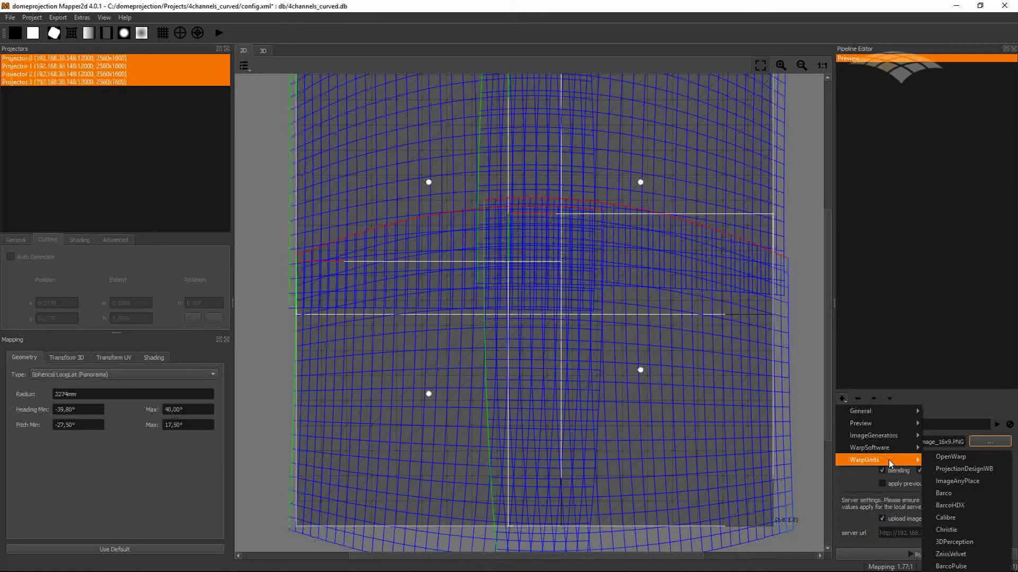
pyautogui.click(861, 366)
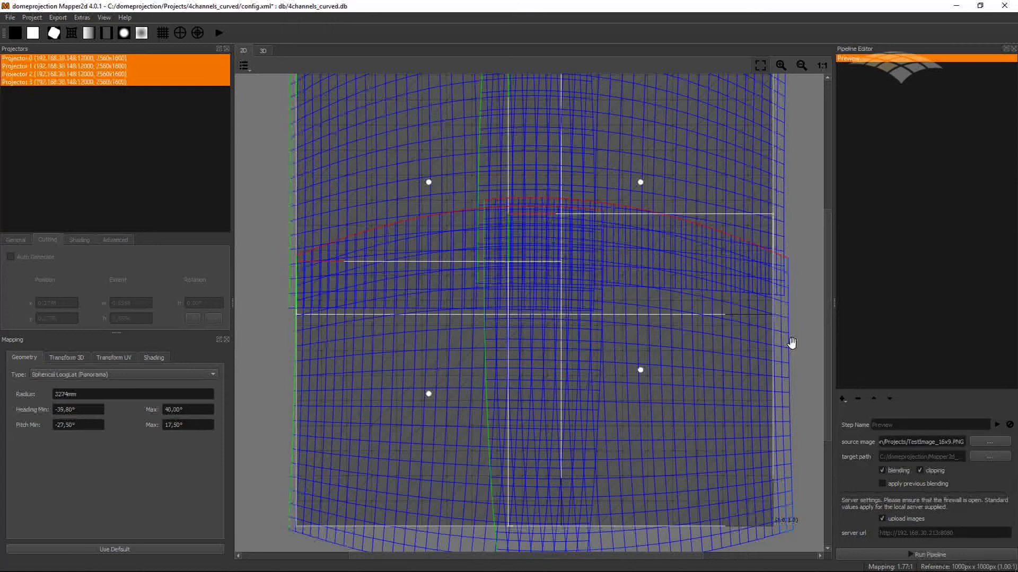
pyautogui.moveTo(538, 277); pyautogui.dragTo(535, 291)
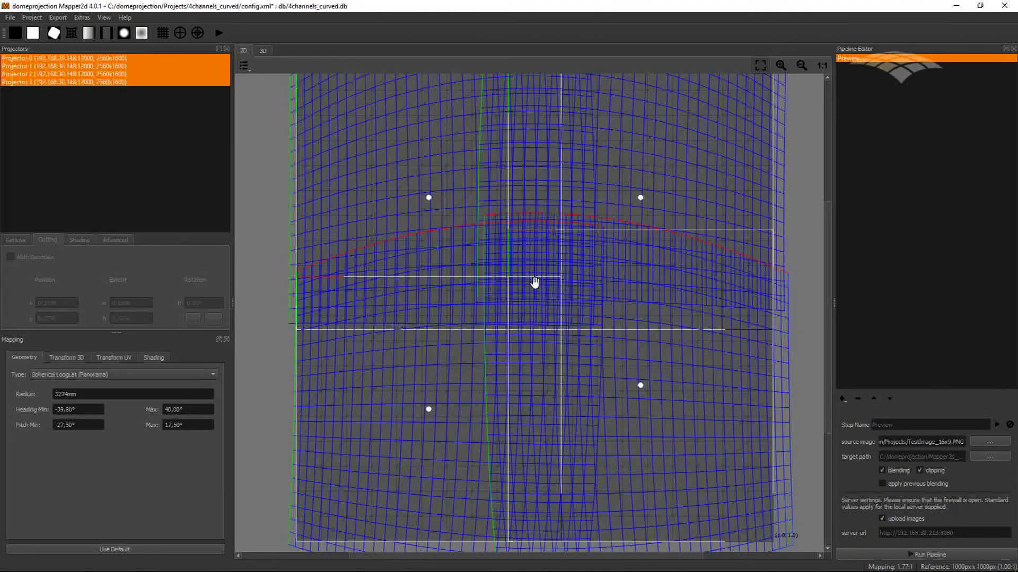